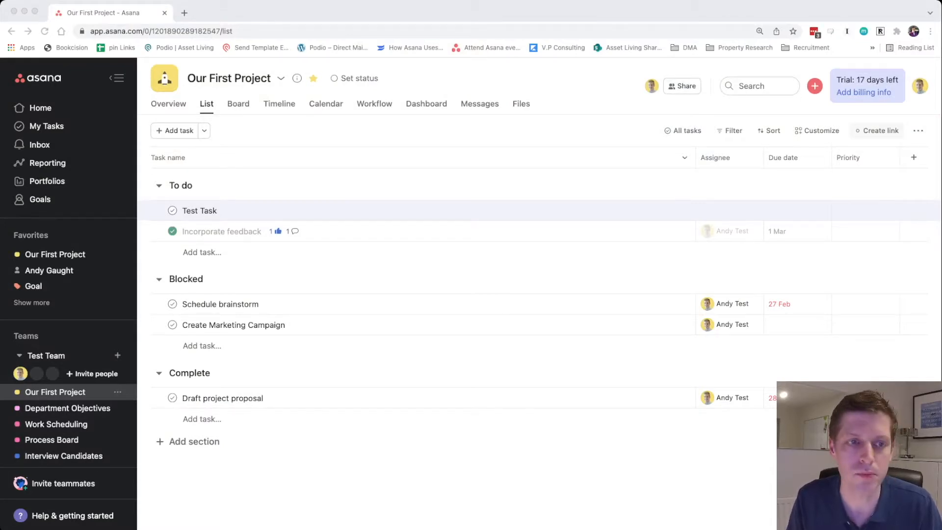
Add a task named Test Task 2 at the end of the To do section
scroll(68, 343, down, 5)
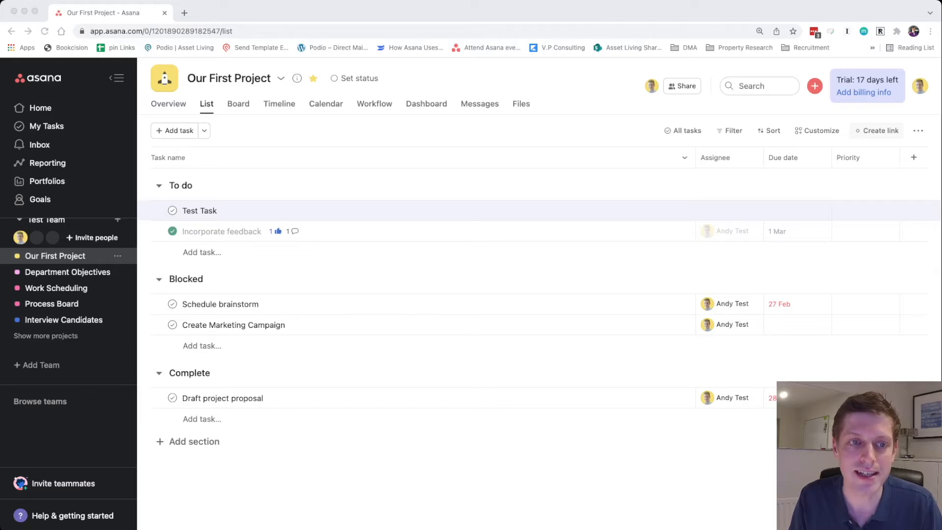
click(471, 252)
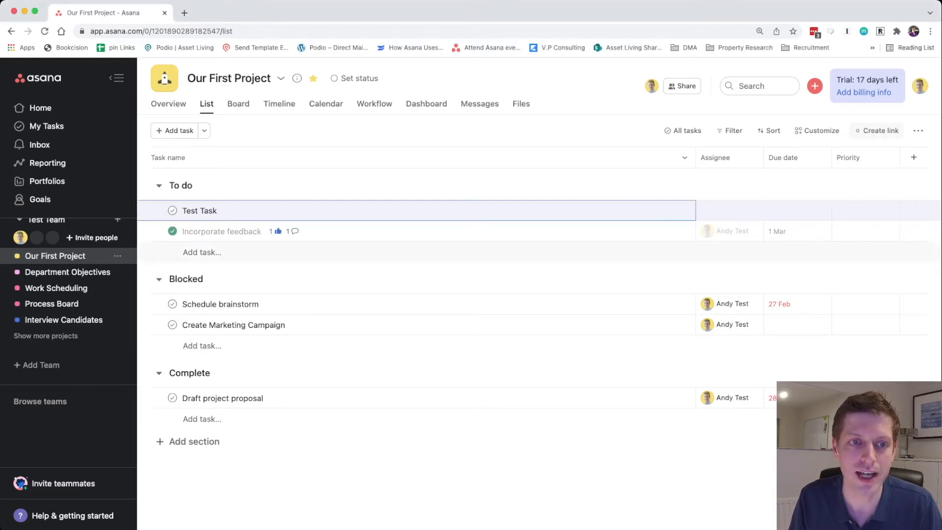
click(202, 252)
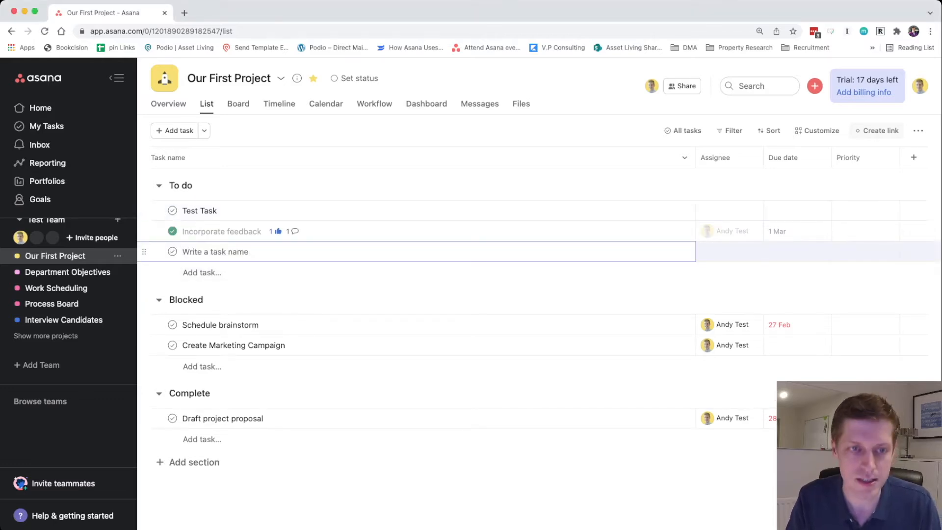
text(Test T)
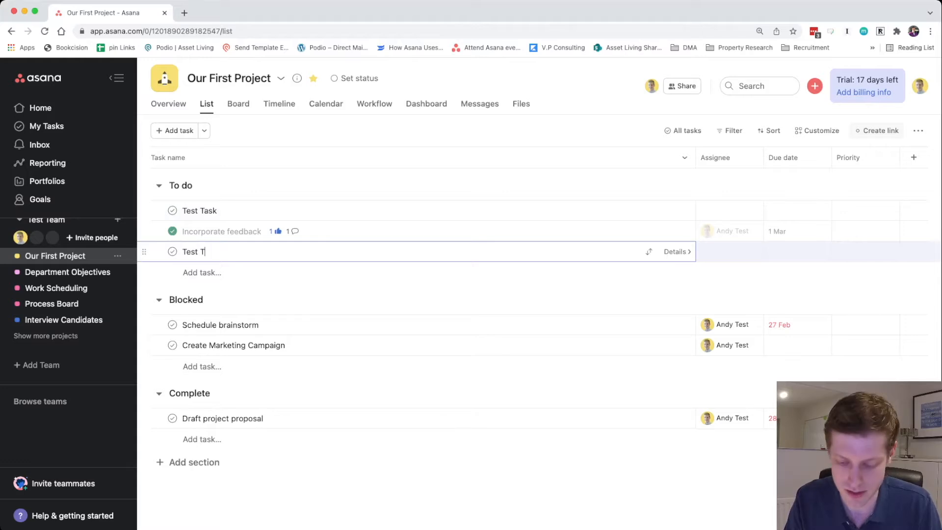
text(ask 2)
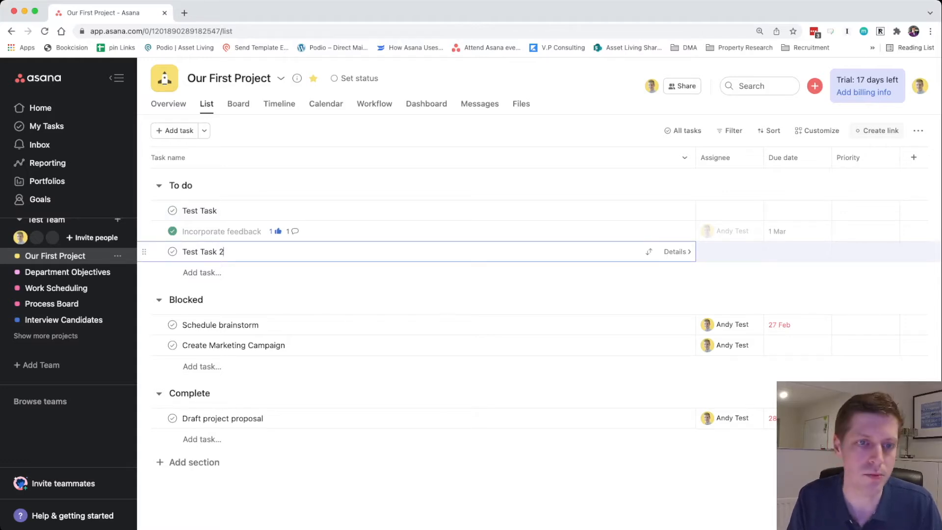
key(Return)
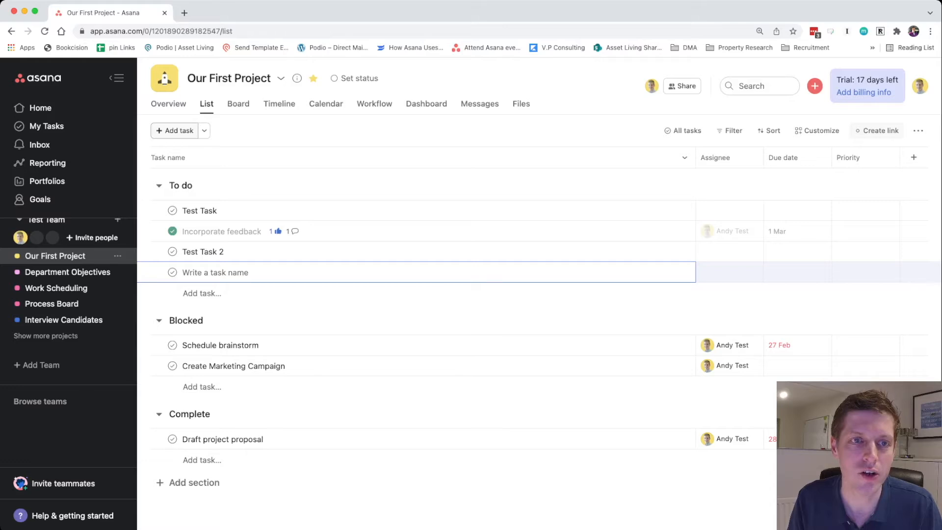
Switch the project to Board view and add a task named Test Task 3 at the end of the To do column
click(174, 130)
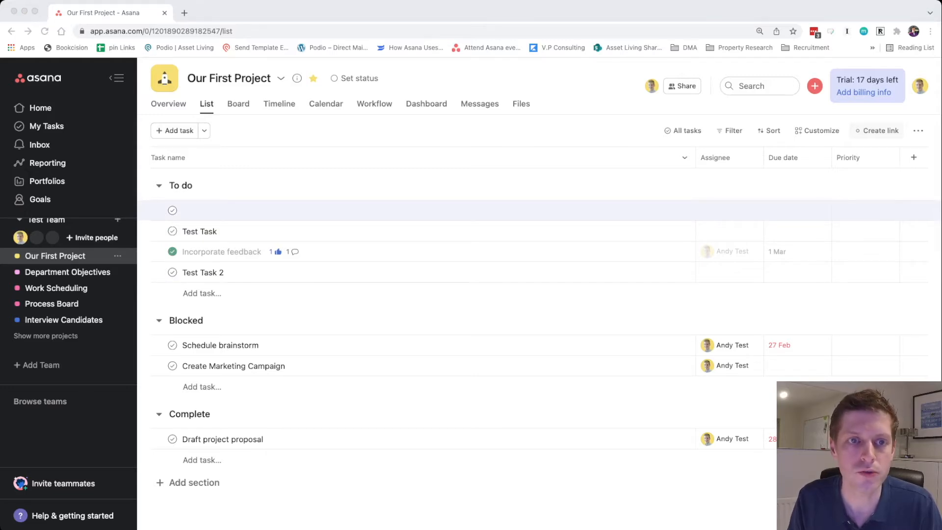
click(239, 104)
click(239, 104)
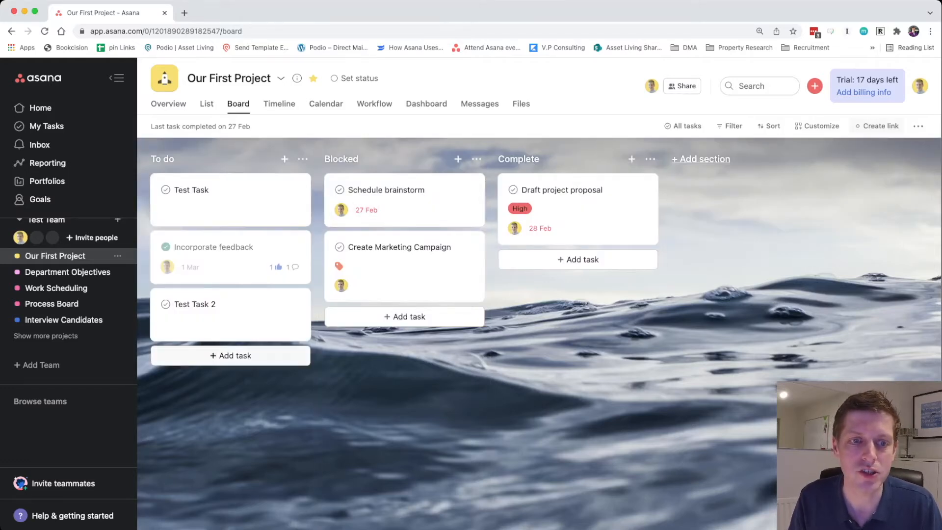
click(235, 355)
text(Test Task 3)
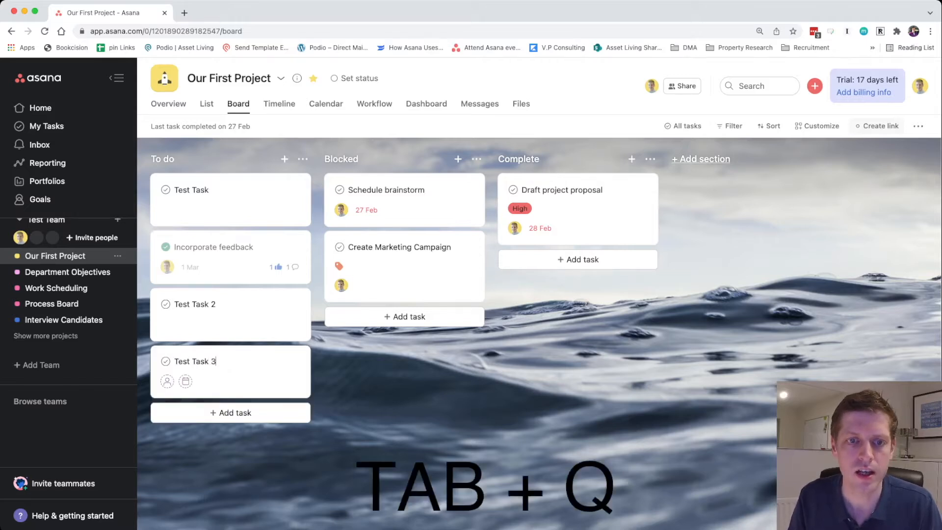
click(378, 366)
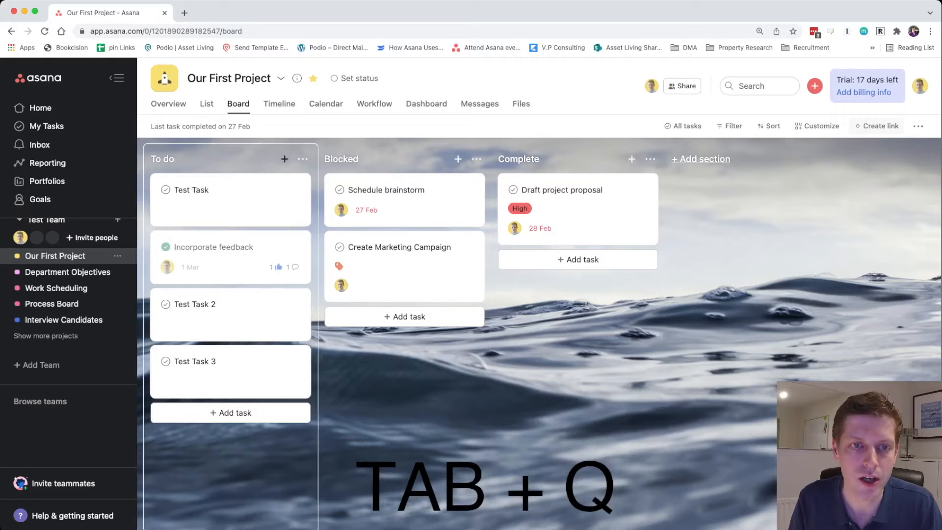
click(285, 158)
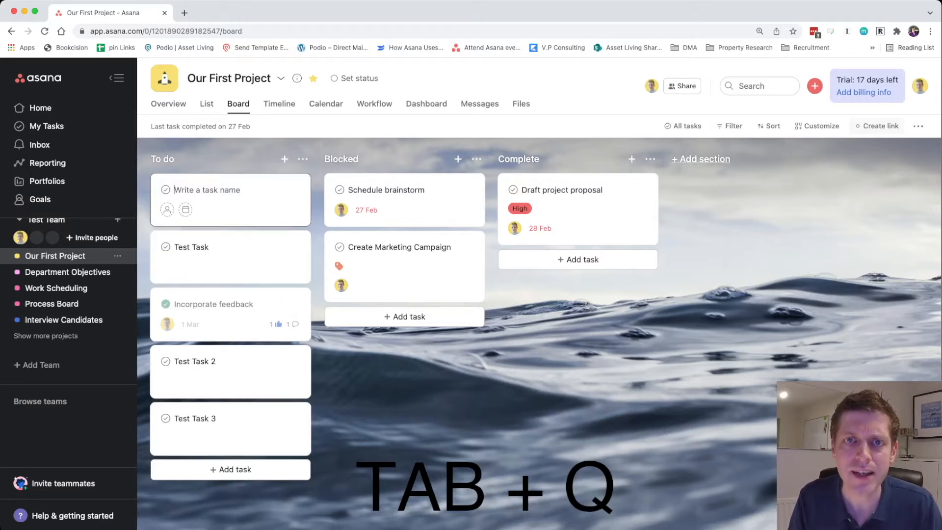
key(super+Tab)
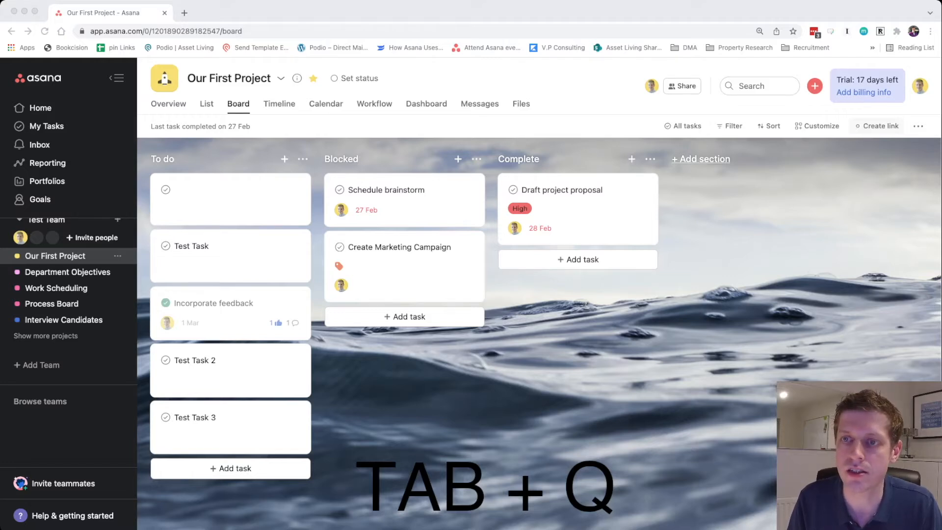
key(super+Tab)
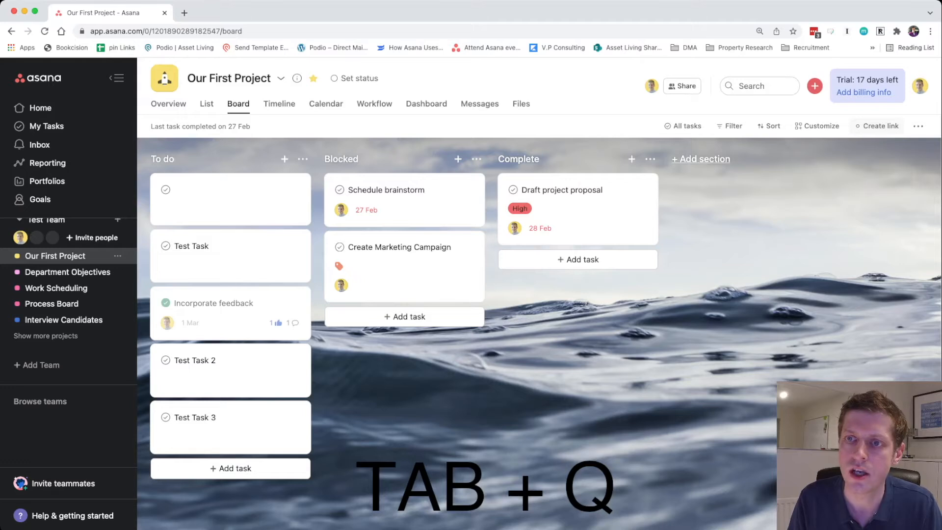
Quick-add a task named Test Task 4, assigning it to Our First Project in the To do section
key(Tab+q)
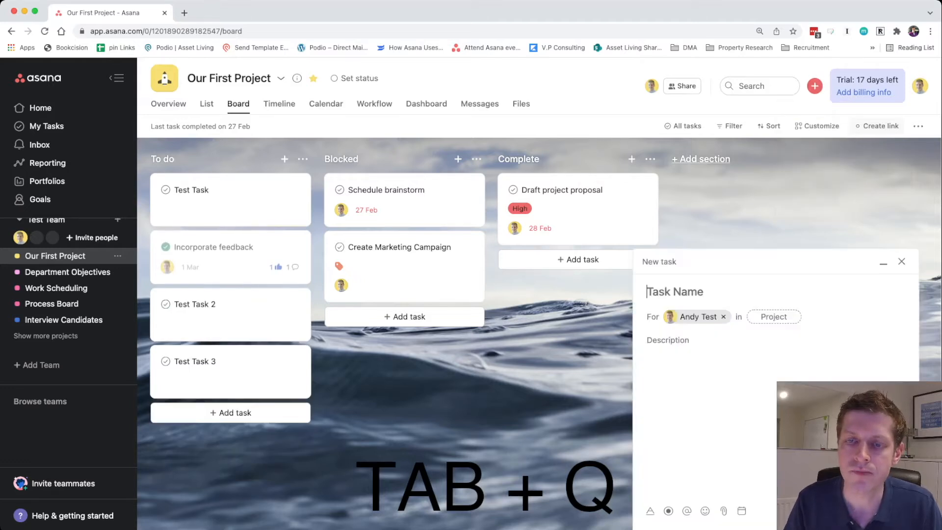
text(Test Task 4)
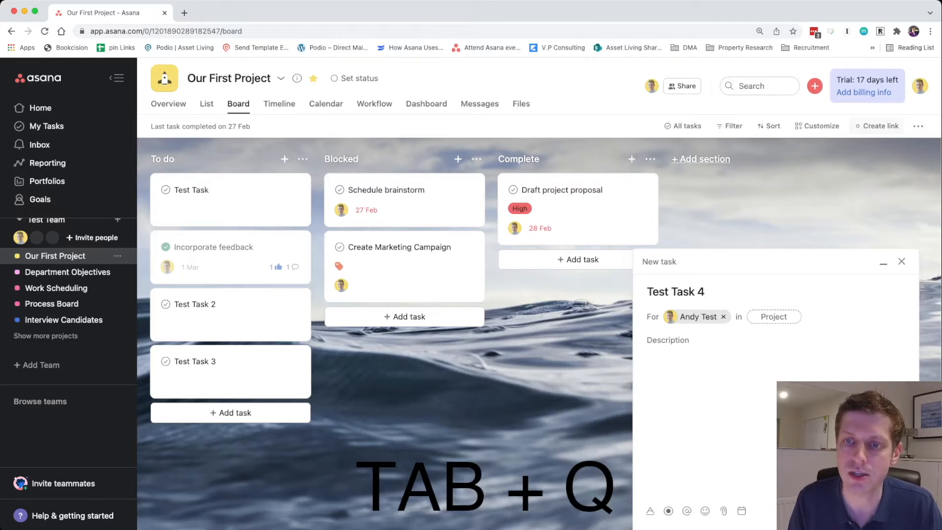
key(Tab+q)
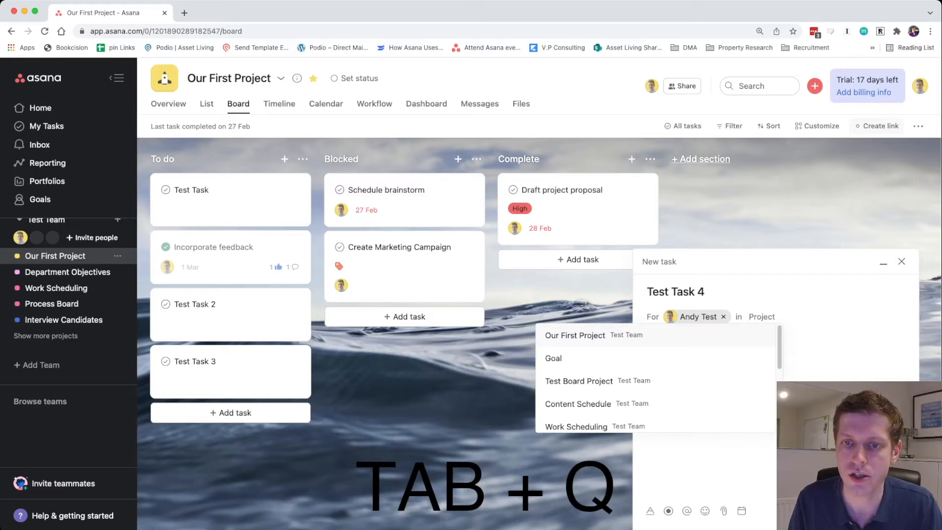
key(Return)
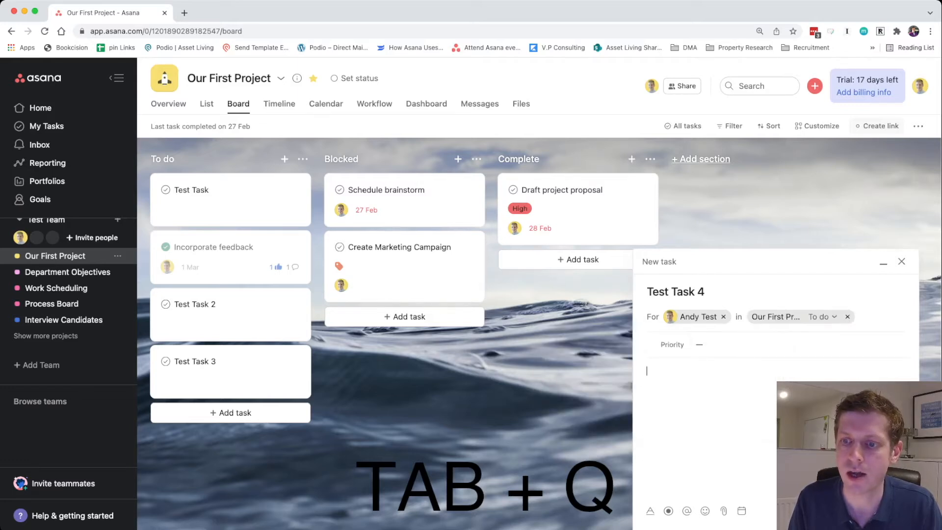
key(super+Return)
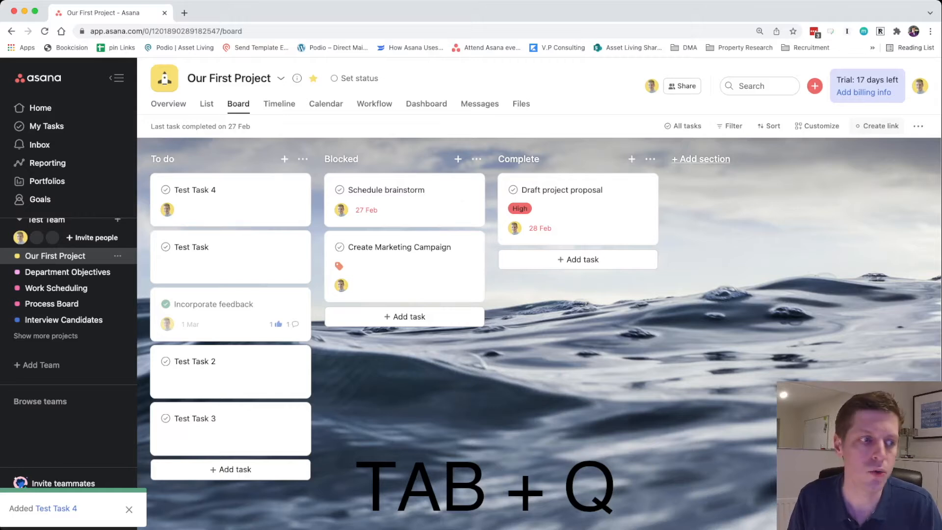
Quick-add another task named Test Task 4 without choosing a project, keeping the default assignee
key(Tab+q)
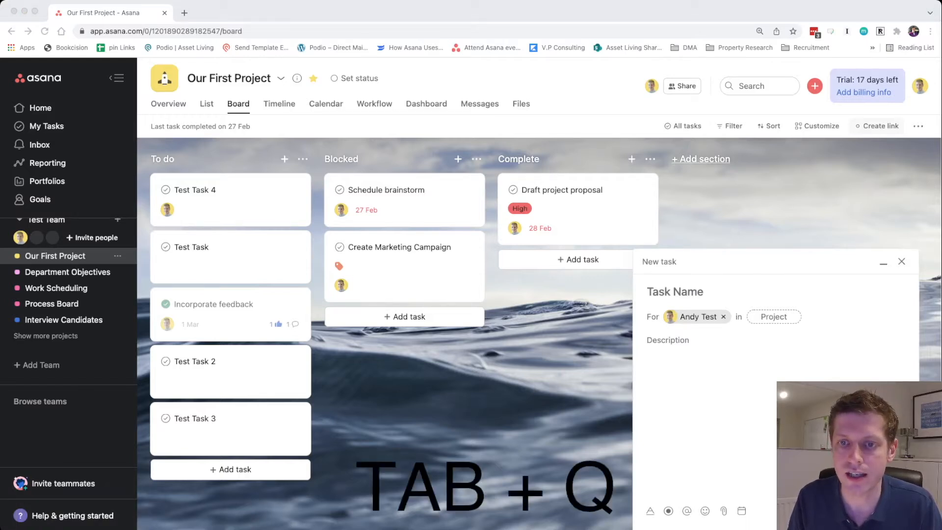
key(super+Tab)
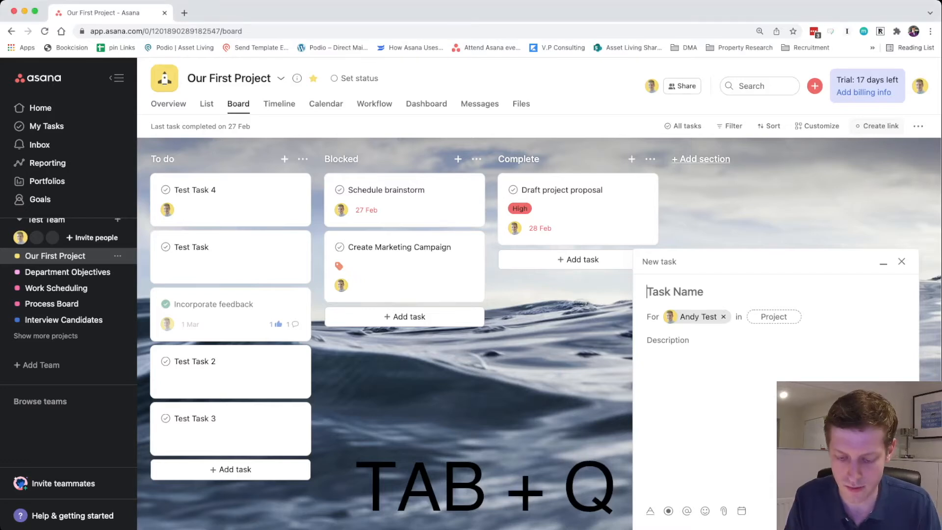
text(Test Tas)
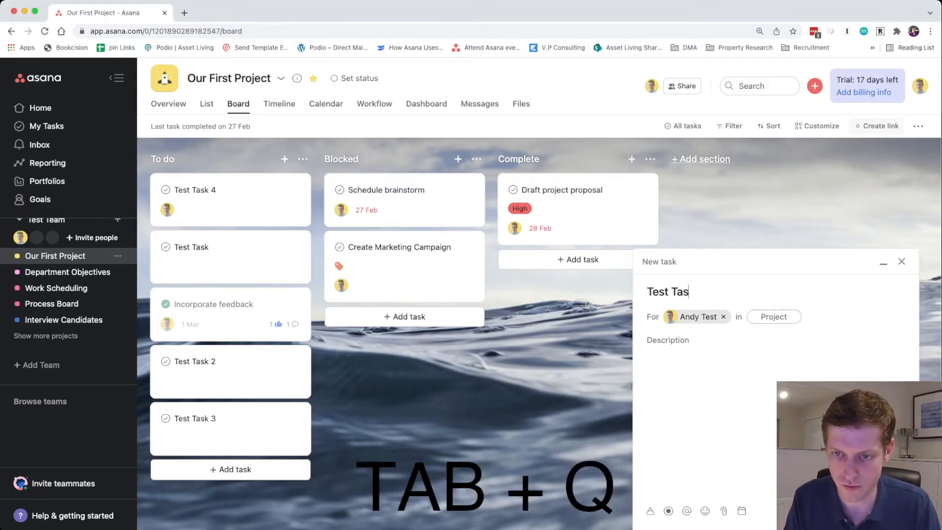
text(k 4)
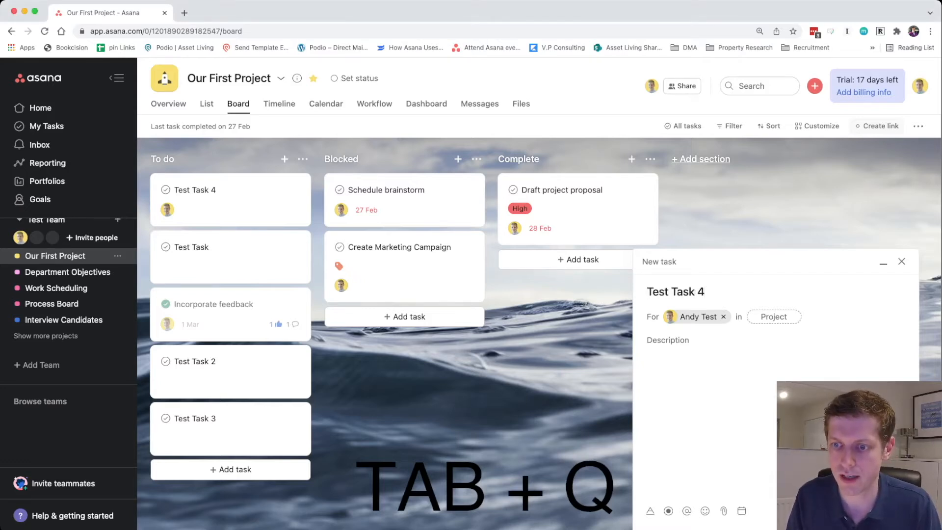
key(super+Return)
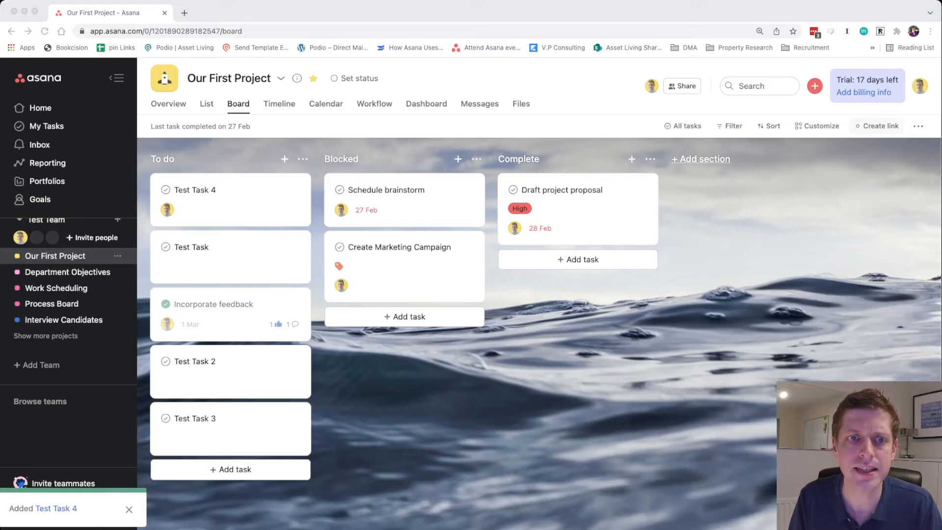
Return the project to List view, open the details of Test Task 4 and rename it "Write Content for marketing plan"
click(207, 104)
click(206, 104)
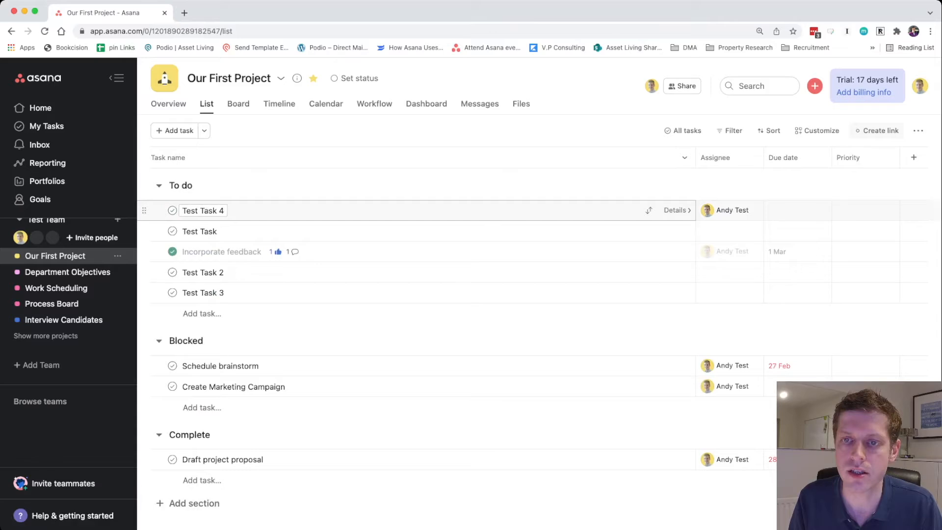
click(314, 211)
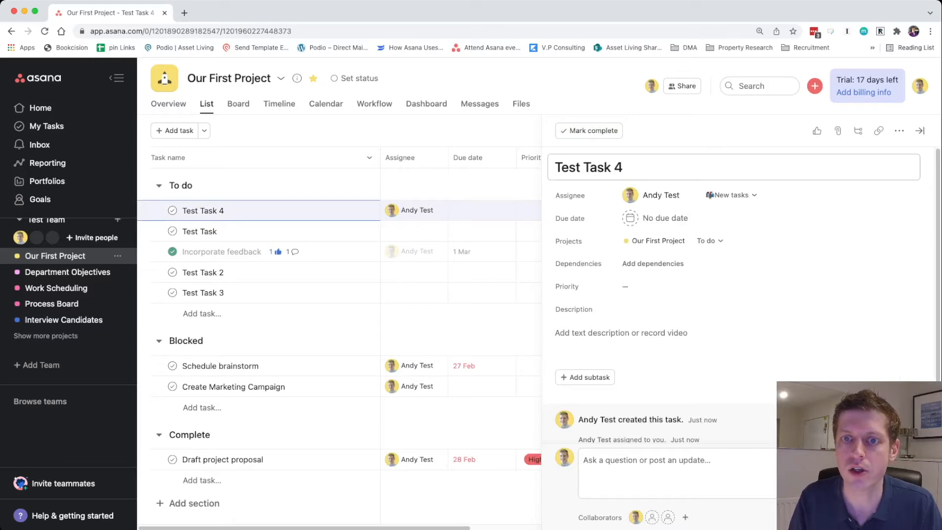
click(622, 167)
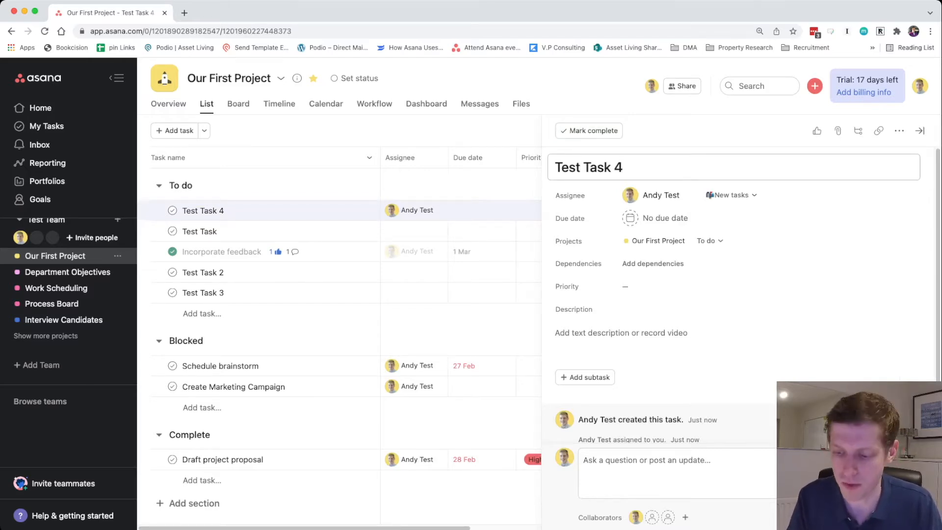
key(super+a)
key(BackSpace)
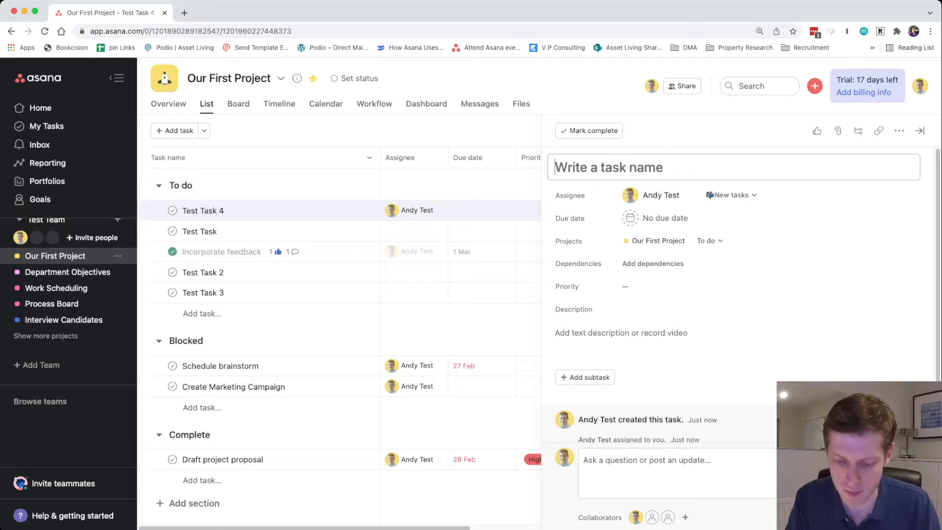
text(Write Con)
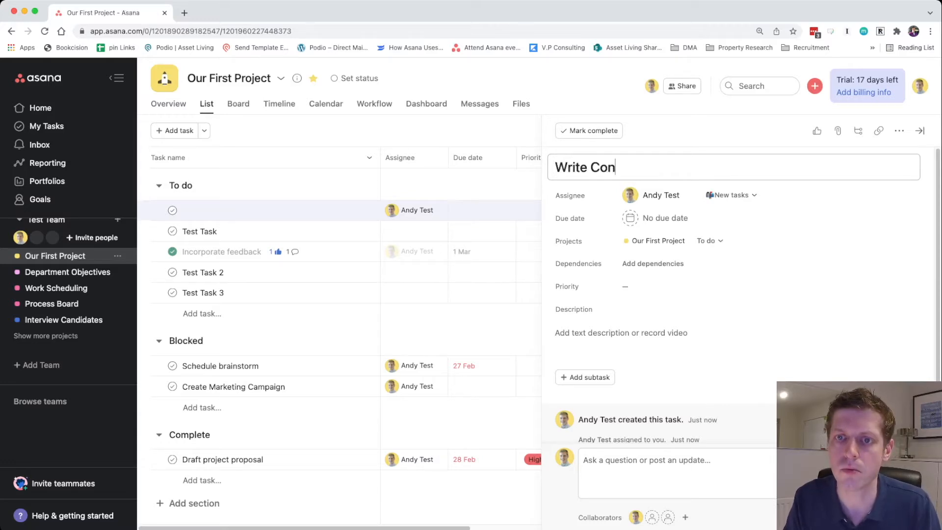
text(tent for marketing plan)
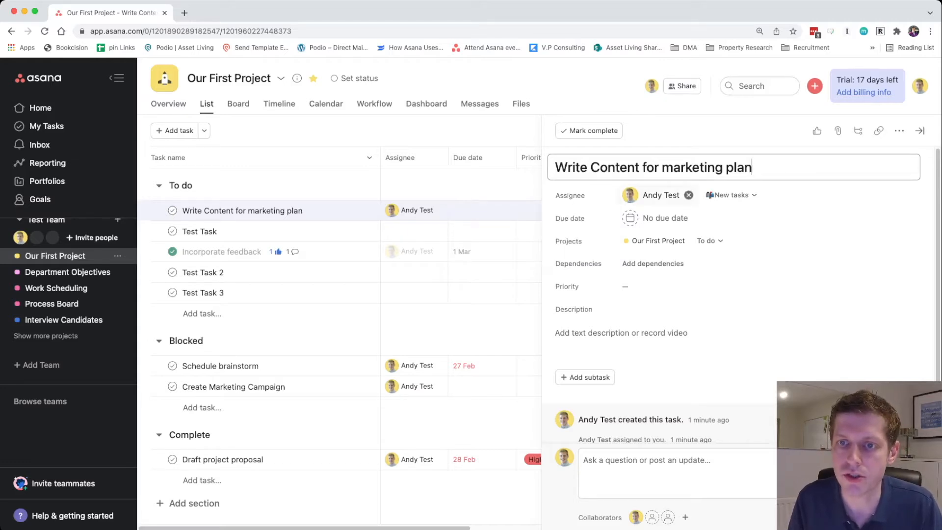
Remove the assignee from the marketing plan task and reassign it to the same account
click(660, 195)
click(689, 194)
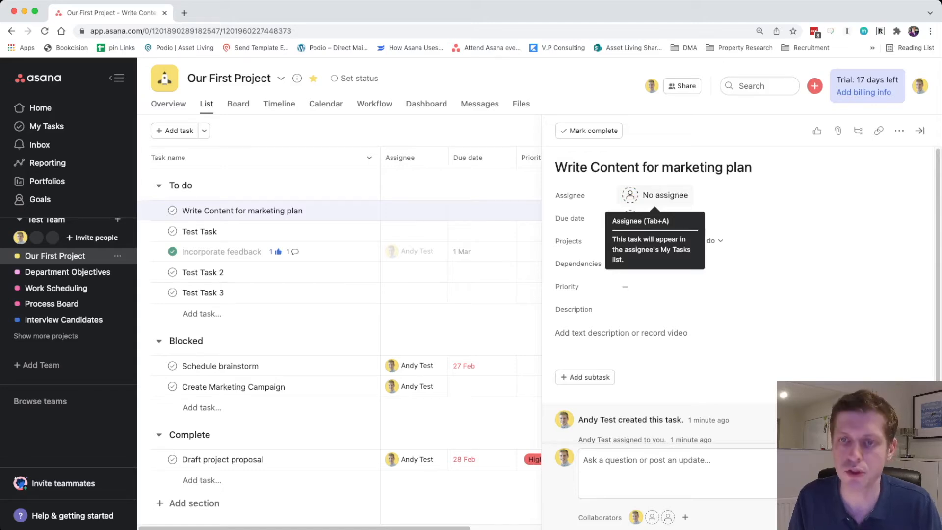
click(656, 195)
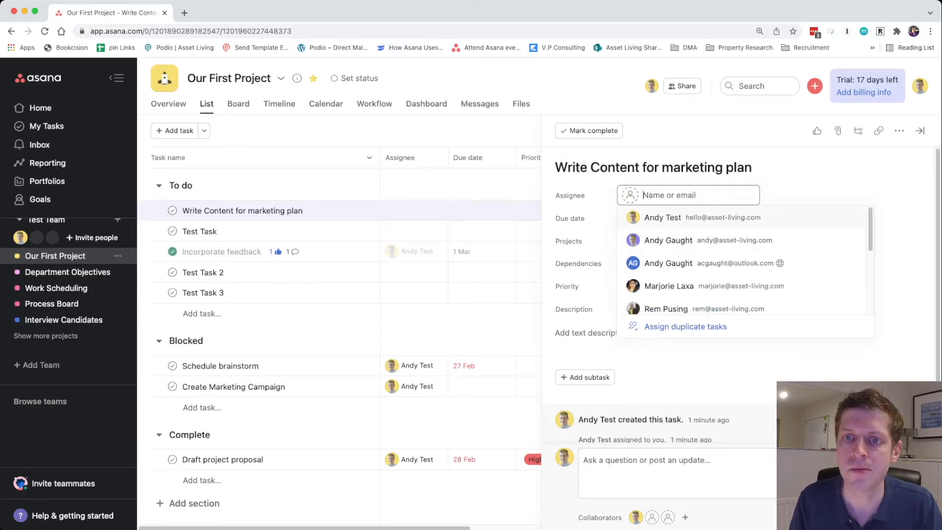
key(Return)
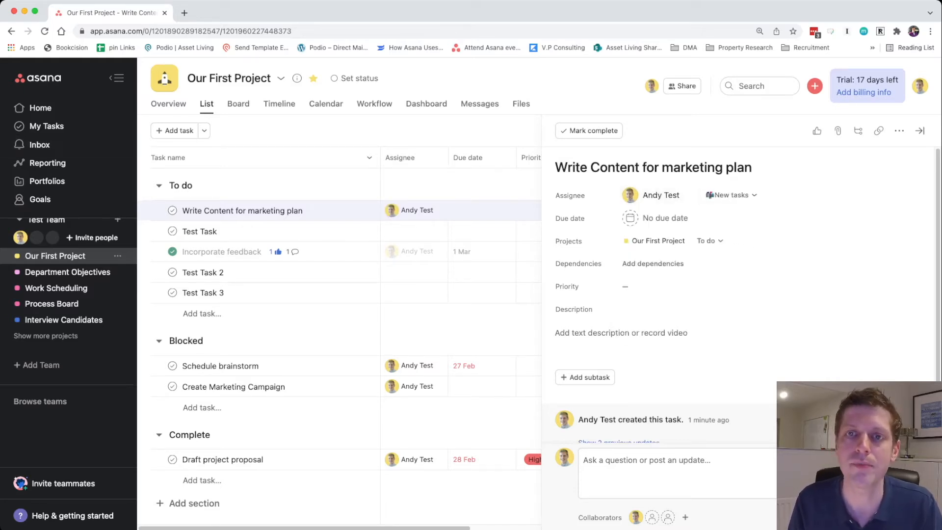
Examine the My Tasks section options next to the task's assignee without changing the selection
click(729, 194)
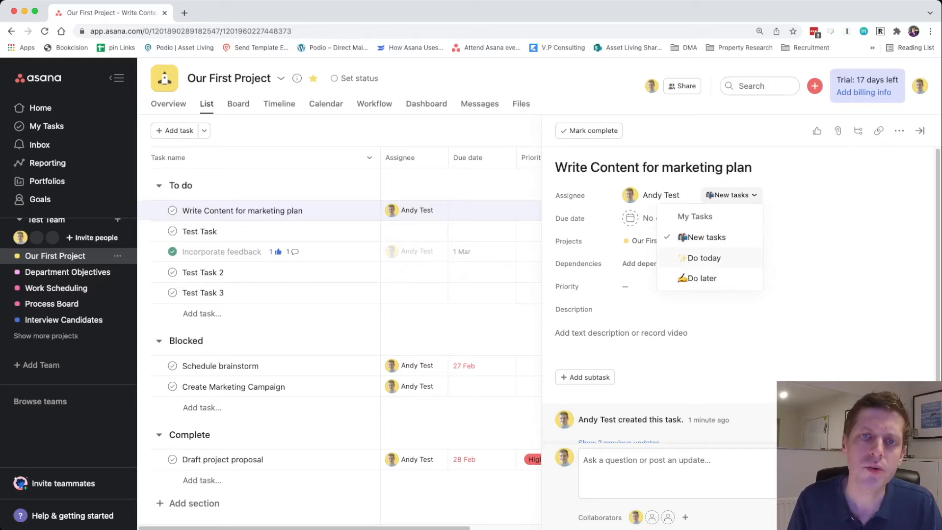
key(Escape)
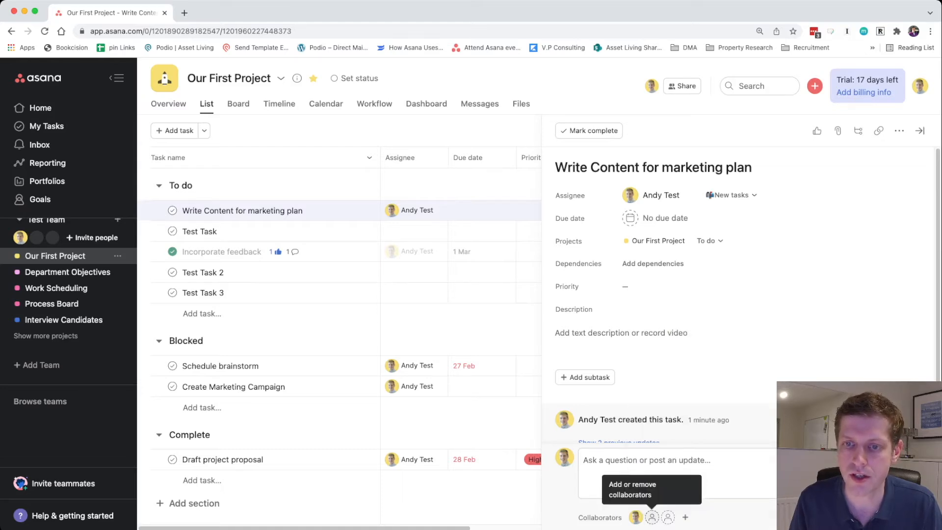
Add another teammate with the same first name as a collaborator on the marketing plan task
click(651, 516)
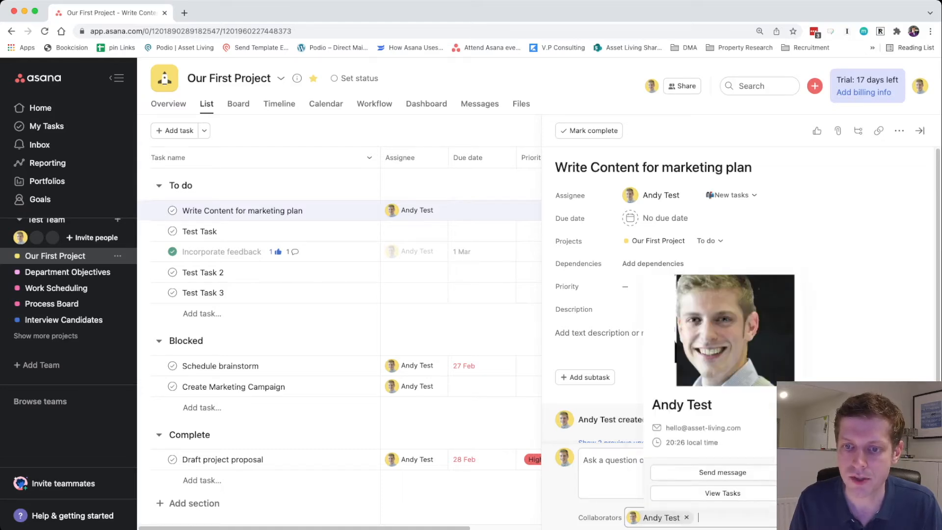
text(Andy)
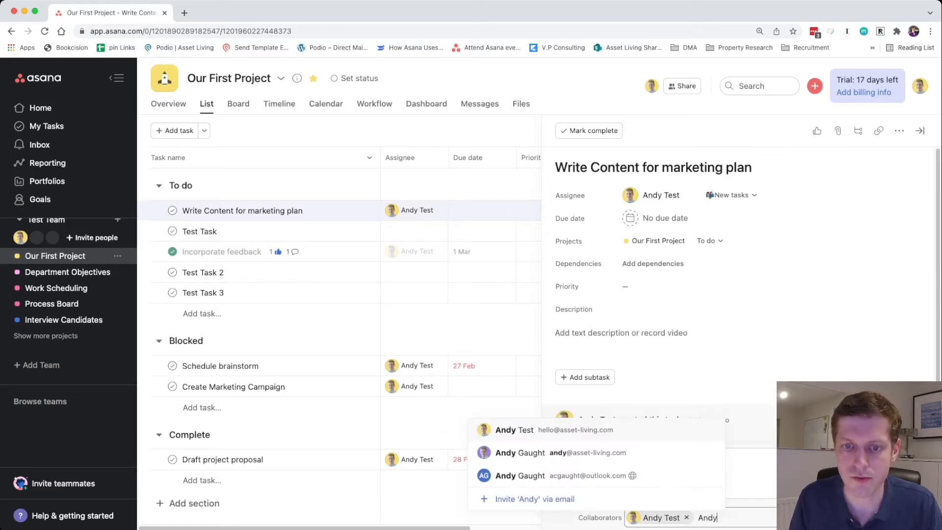
key(Return)
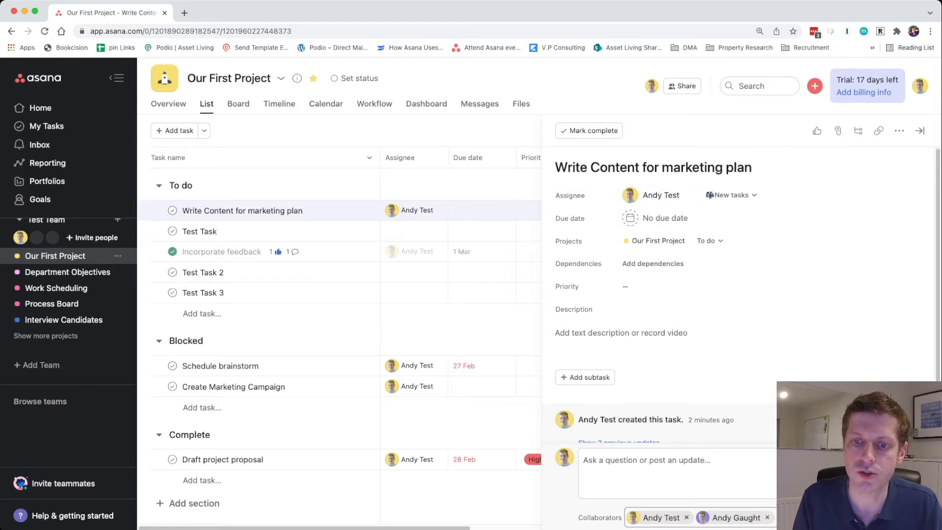
mouse_move(661, 517)
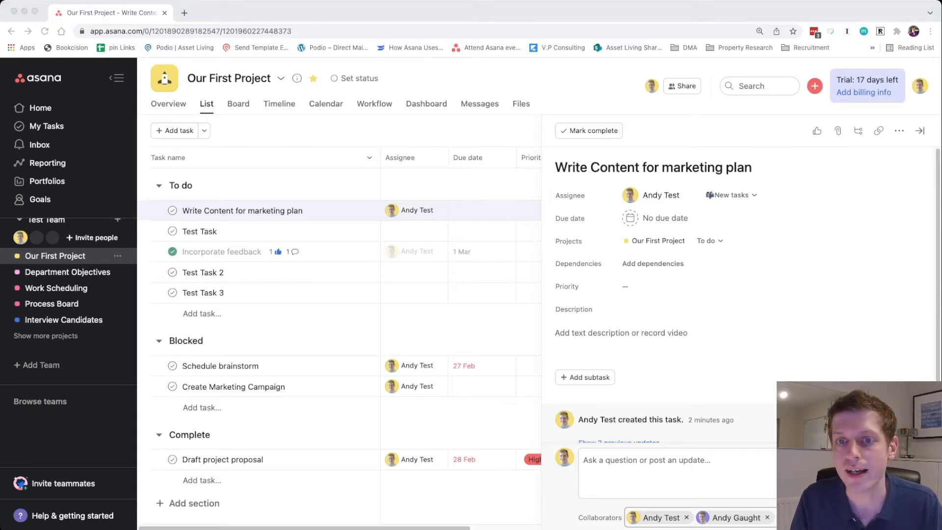
Set the marketing plan task's due date to Friday 18 March 2022
click(657, 218)
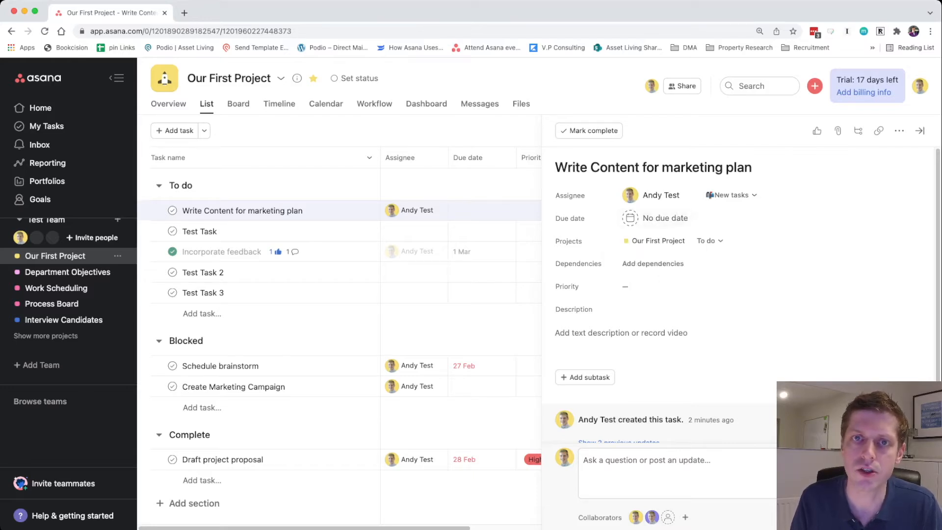
click(656, 218)
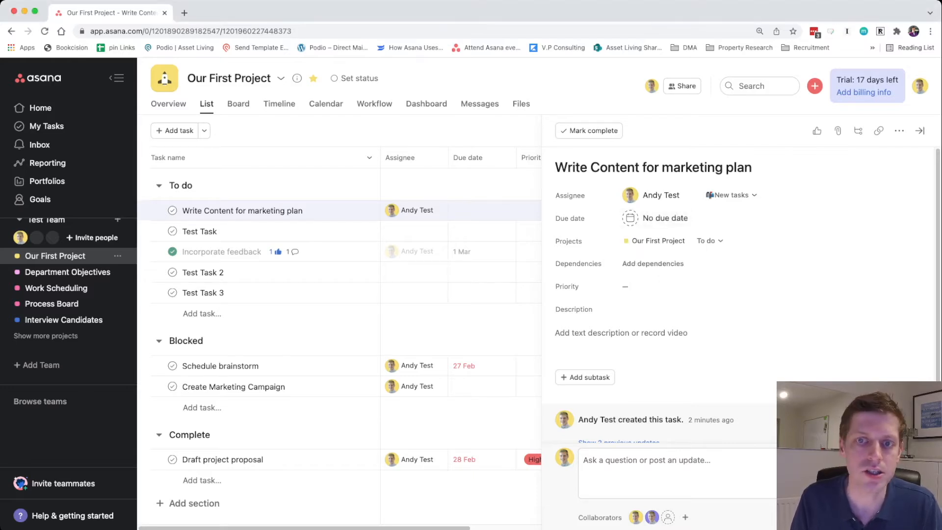
click(656, 218)
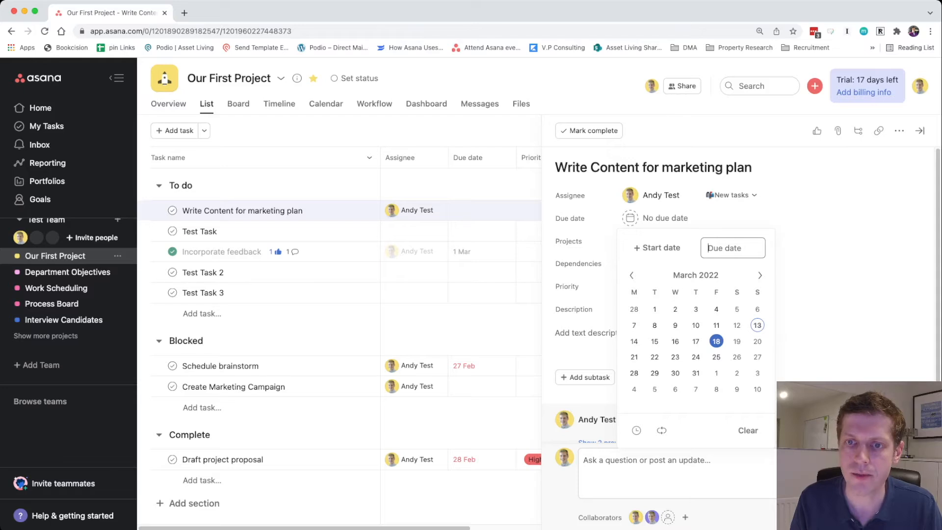
click(716, 341)
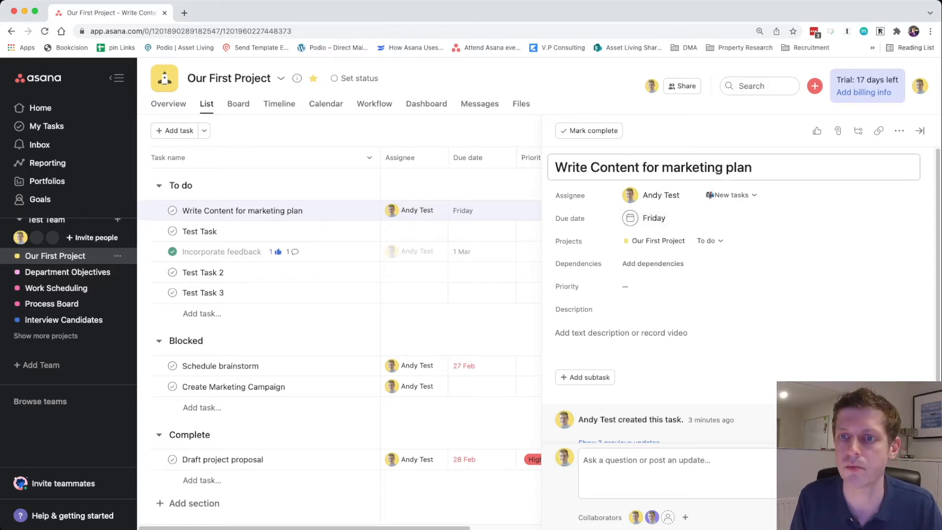
Append "each week" to the task name and set the due date to repeat weekly on Friday
text(each week)
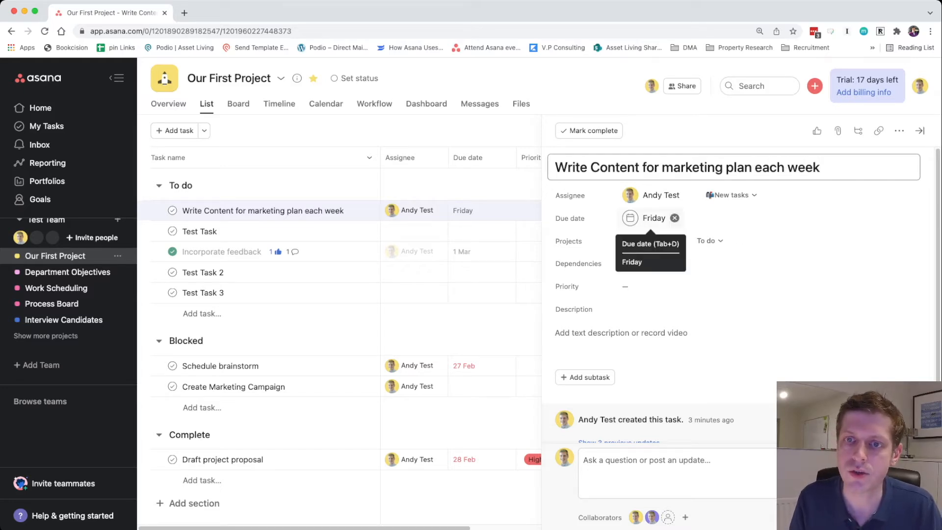
click(652, 218)
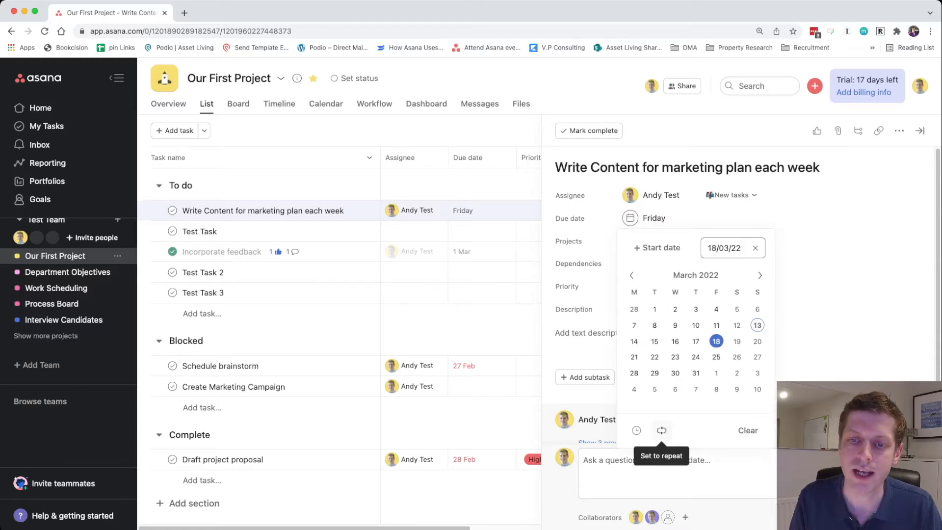
click(661, 431)
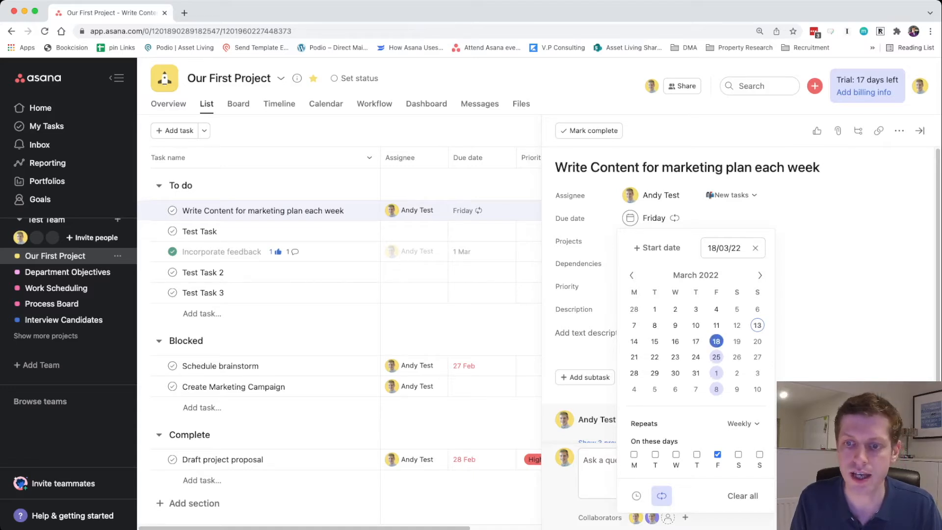
Try Tuesday as an extra repeat day, deselect it and examine the available repeat frequencies
click(655, 454)
click(655, 454)
click(740, 423)
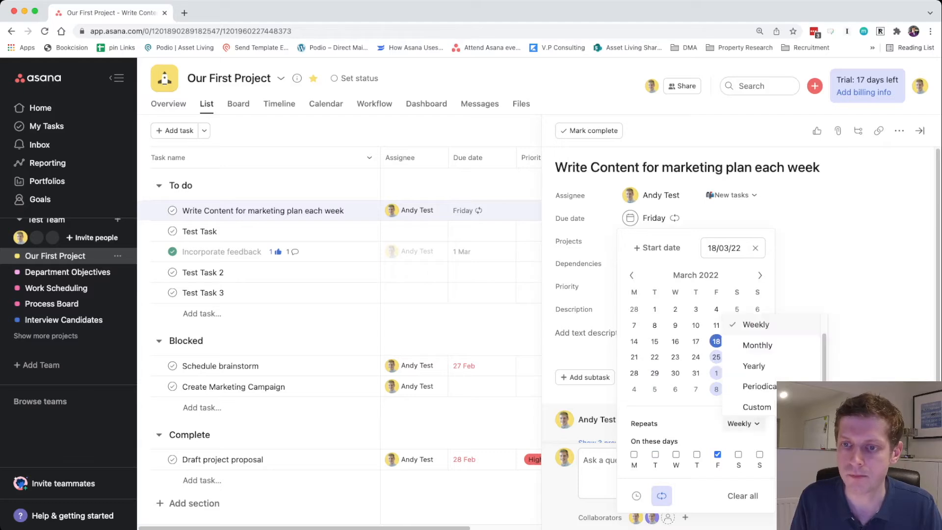
scroll(771, 368, up, 1)
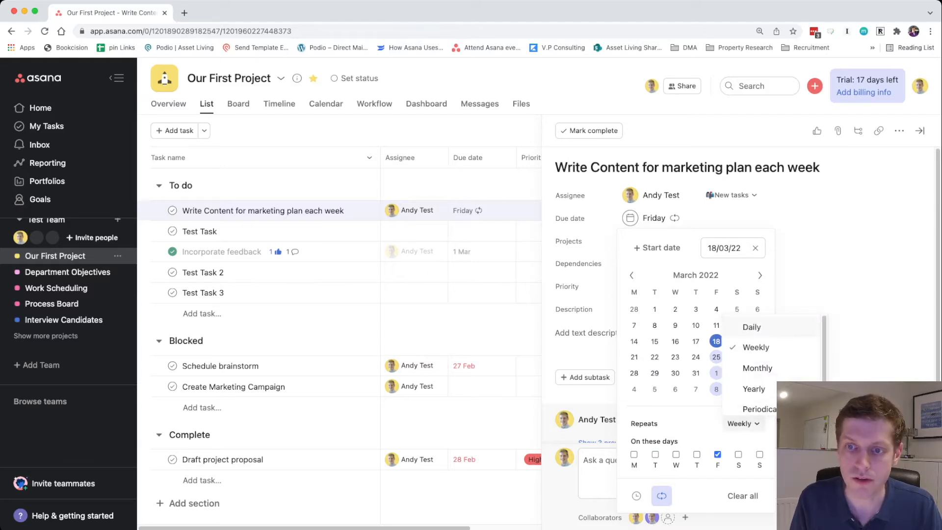
scroll(771, 363, down, 1)
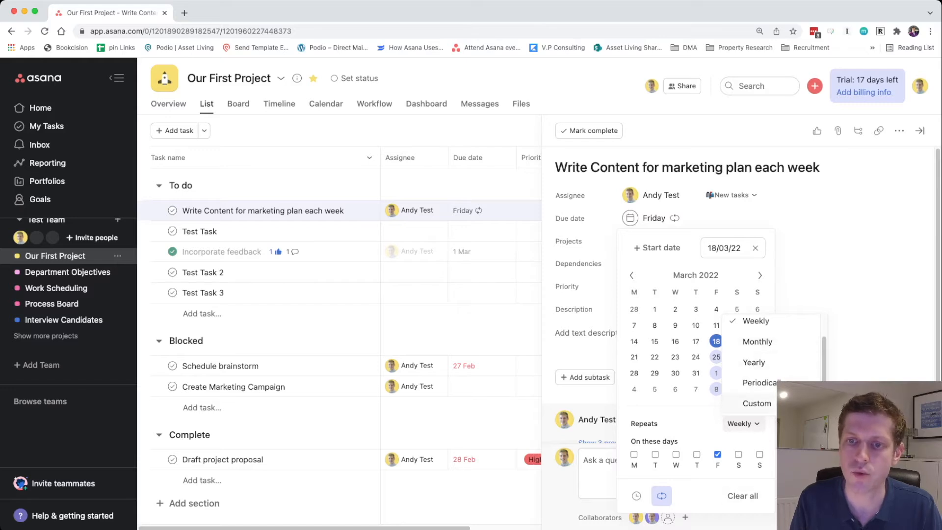
Turn the due date's repeat off, re-enable it as weekly on Friday and close the date settings
click(661, 496)
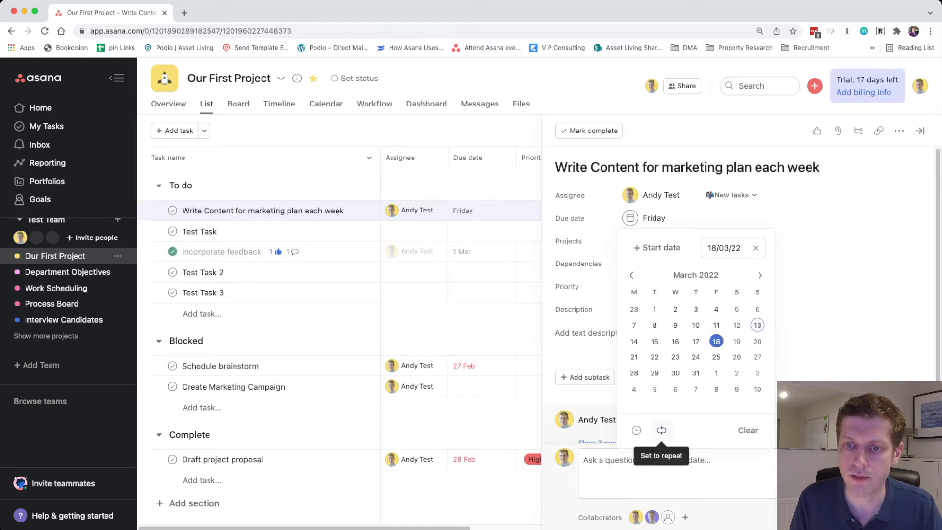
click(661, 430)
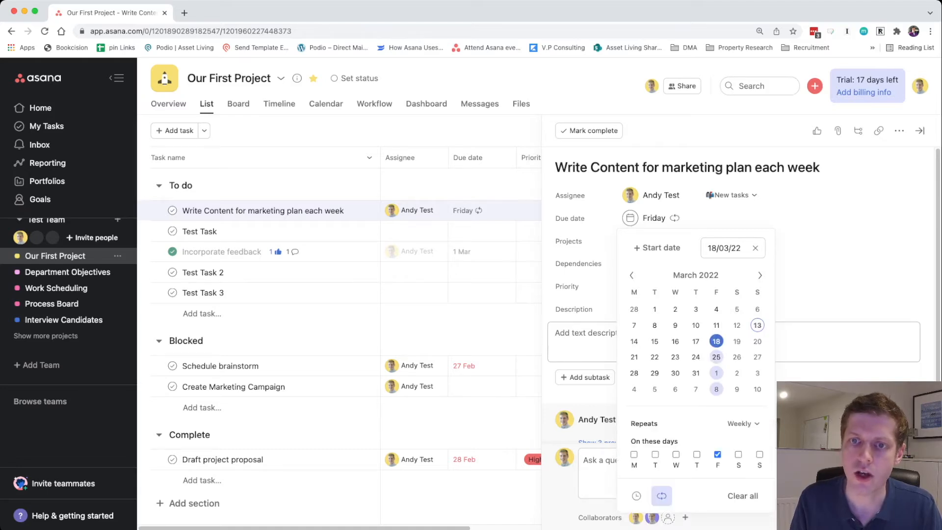
click(809, 340)
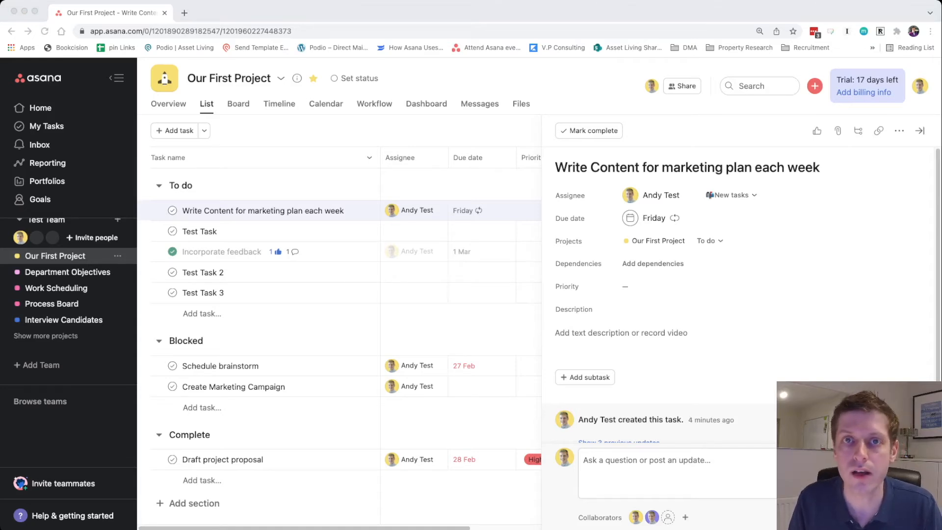
Enter the task description "Write based on the current schedule."
click(621, 333)
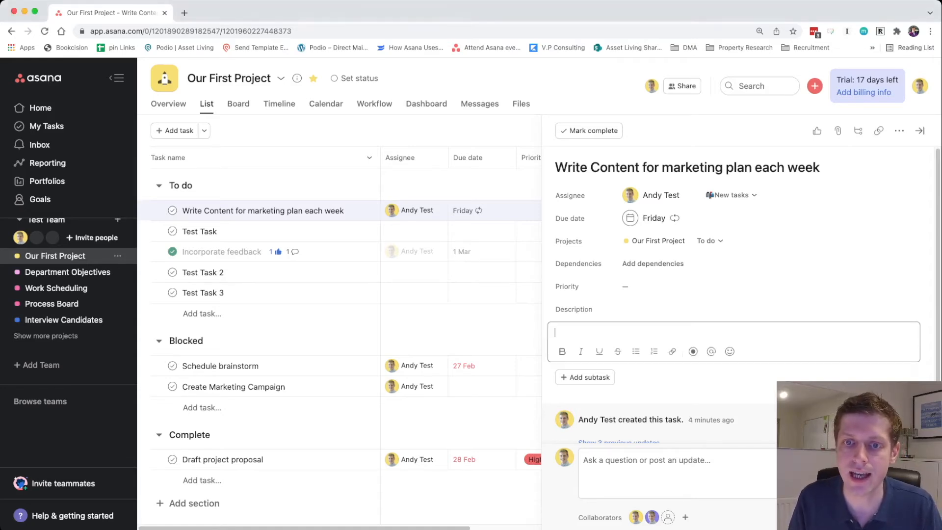
scroll(652, 287, down, 1)
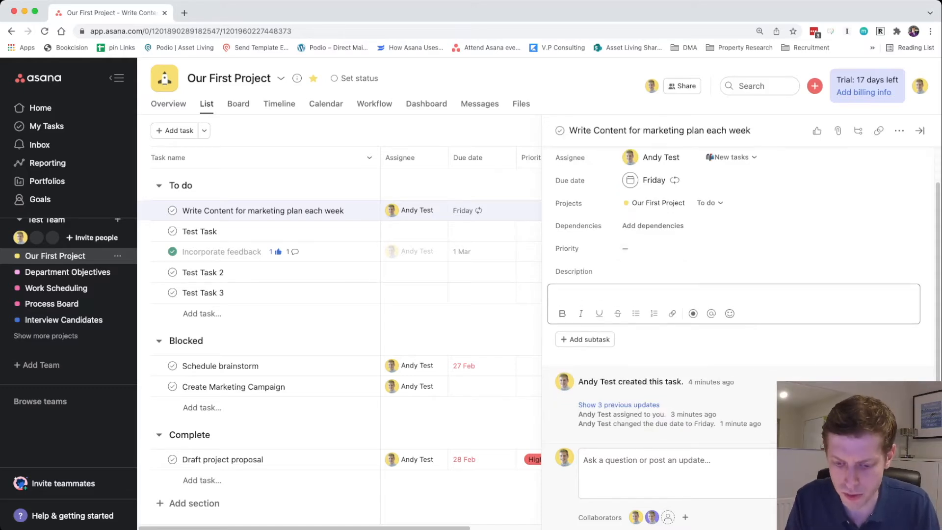
text(Write based on the current schedule.)
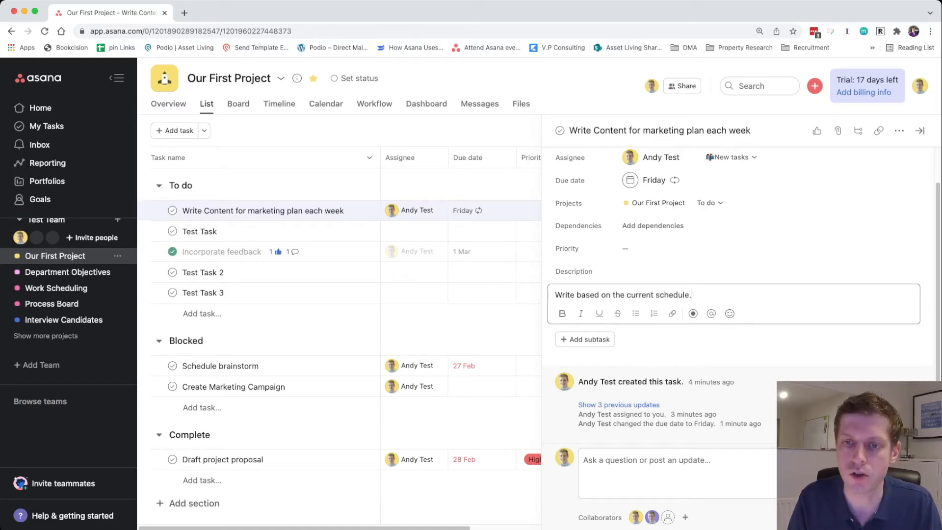
Format the word "current" in the description as bold and underlined
key(super+Left)
key(alt+Right)
key(alt+Right)
key(alt+Right)
key(alt+Right)
key(alt+shift+Right)
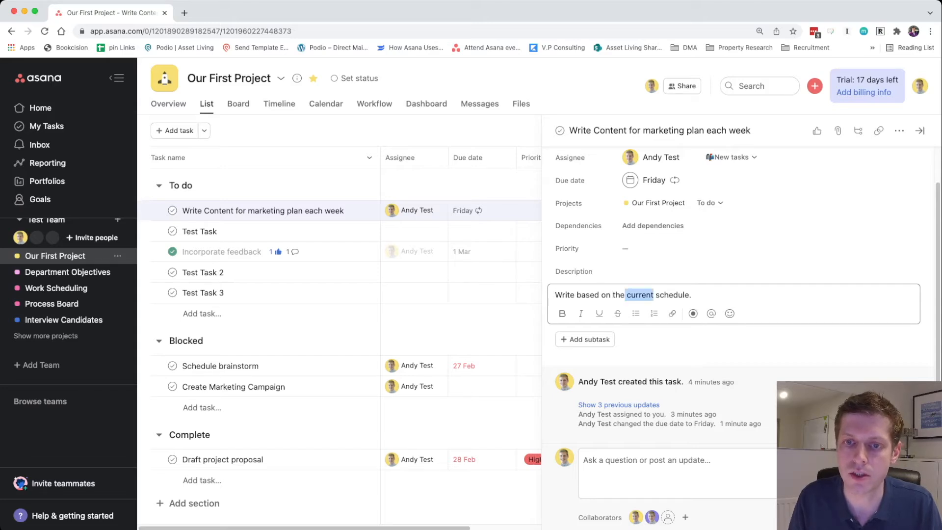
key(super+b)
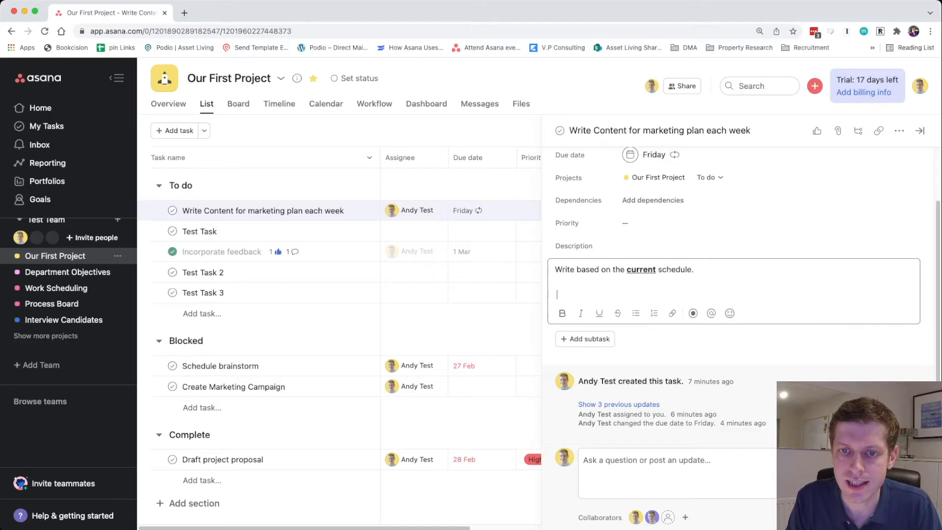
Add the line "- One two three" below the first sentence of the description, leaving a blank line between them
text(- One two )
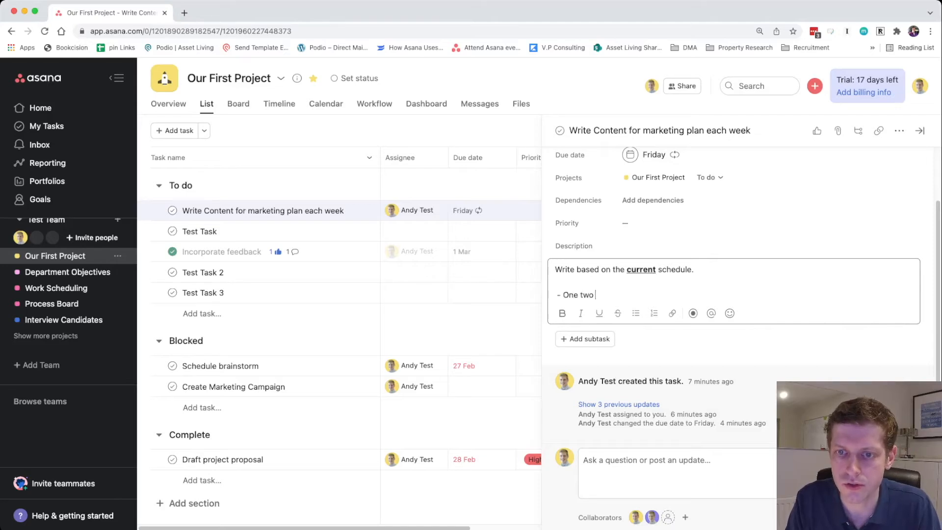
text(three)
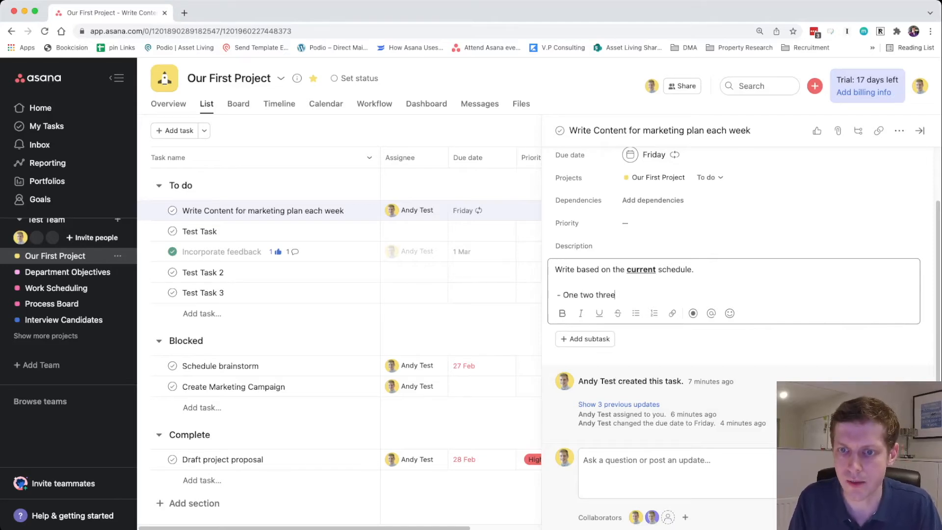
key(Return)
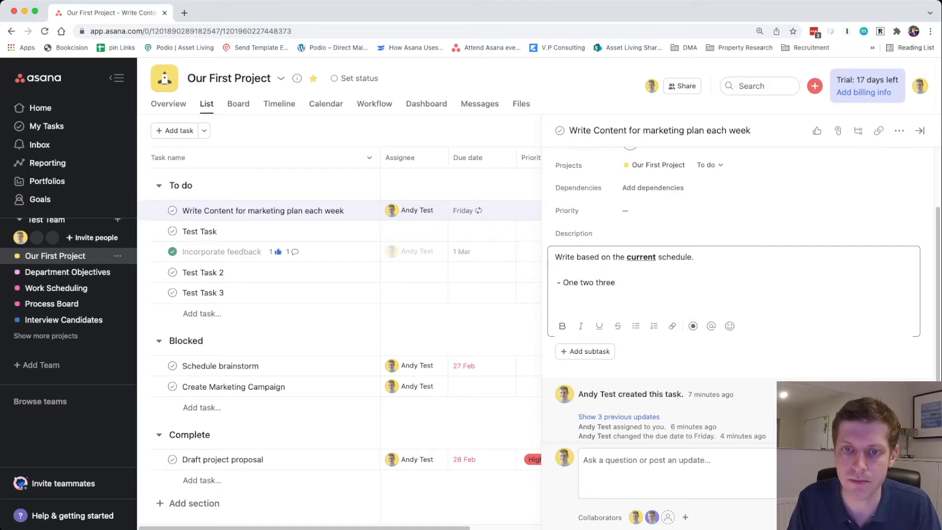
Mention the added collaborator in the description and link to Test Task 4 on the line below
text(@)
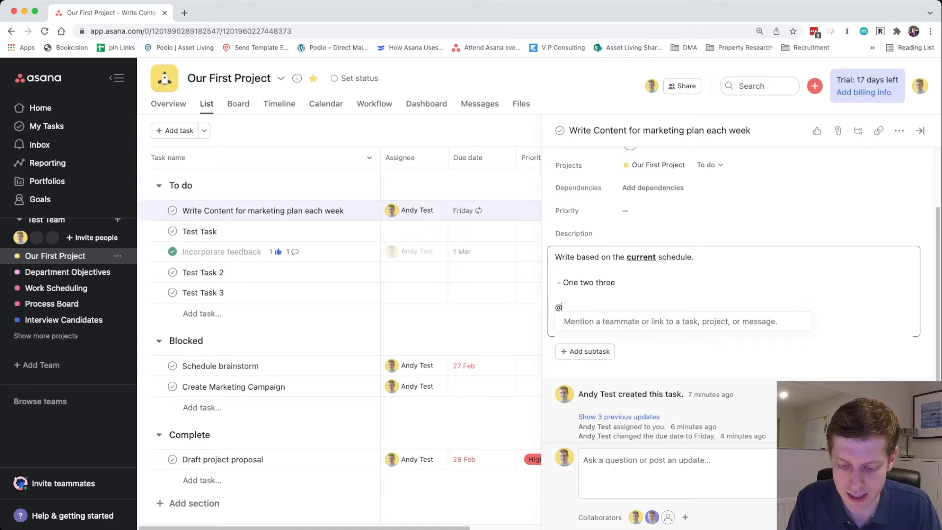
text(Andy)
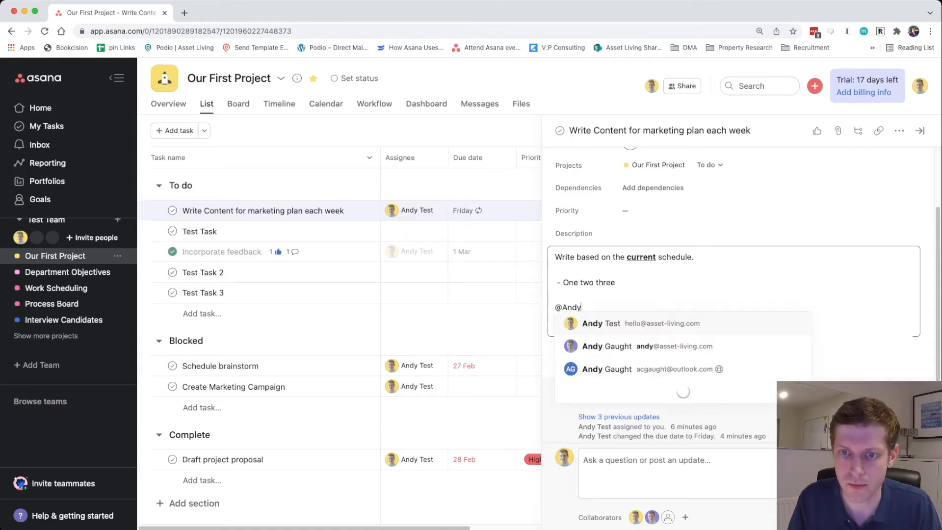
key(Return)
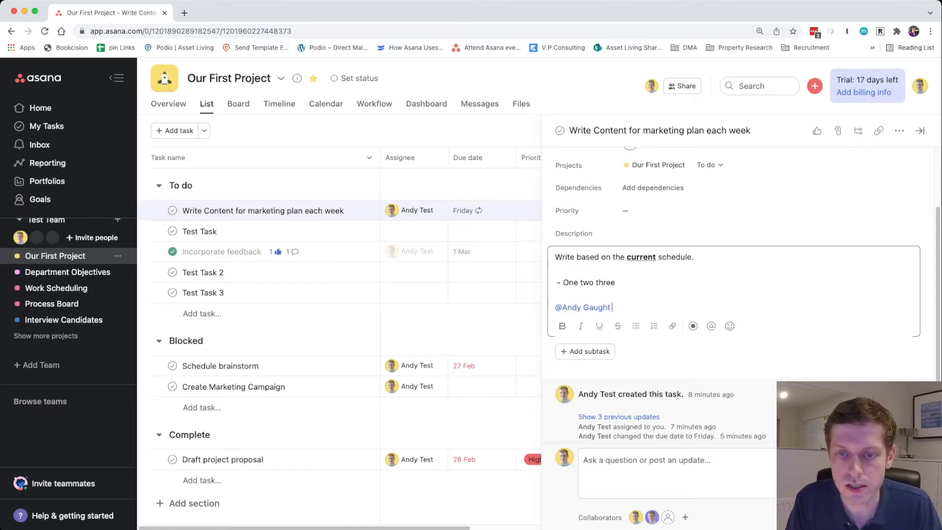
key(Return)
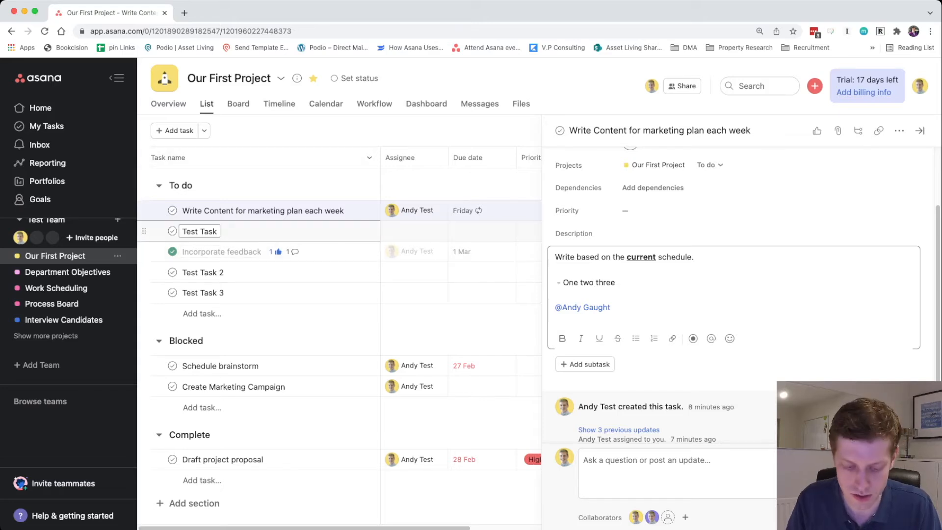
text(@test)
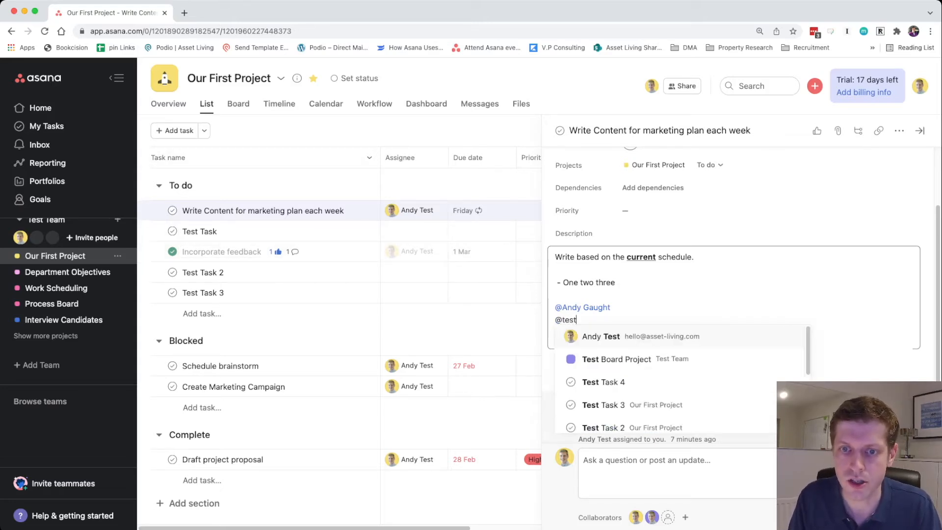
key(Return)
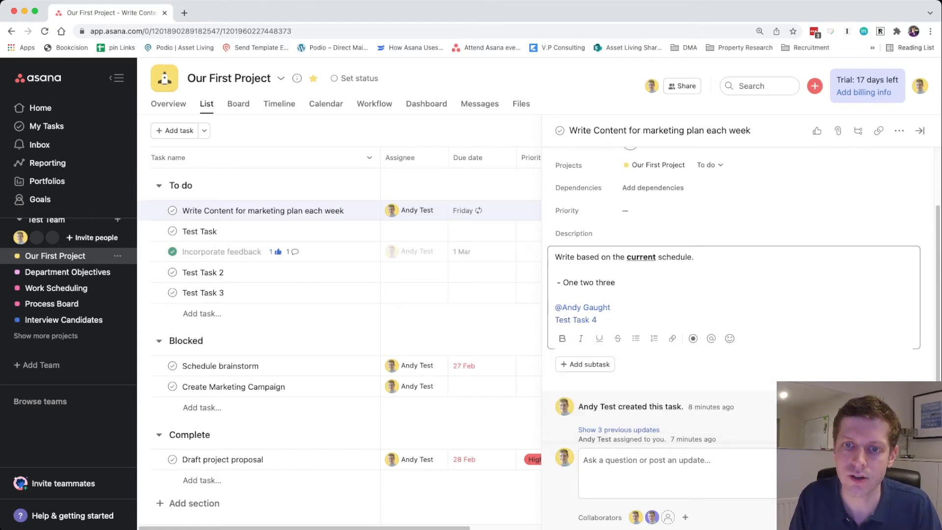
Follow the Test Task 4 link in the description and return to the marketing plan task's details
click(575, 319)
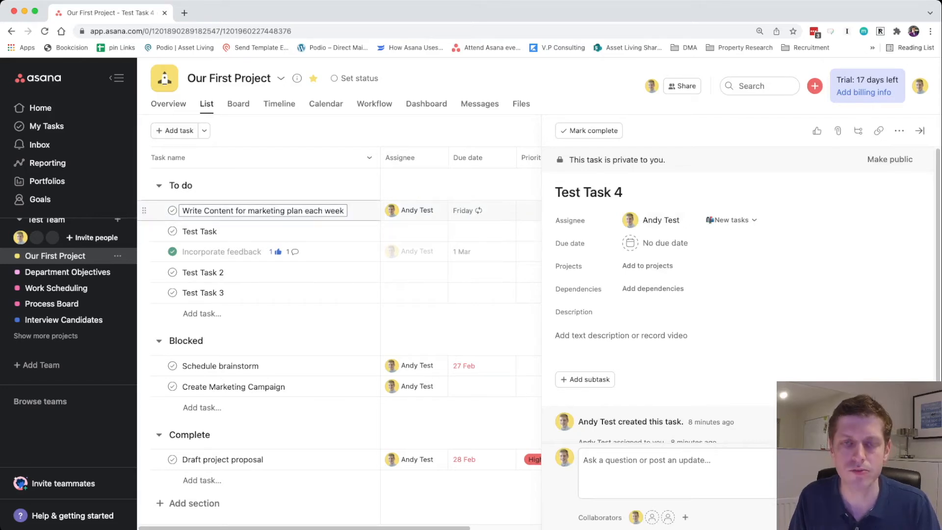
click(337, 211)
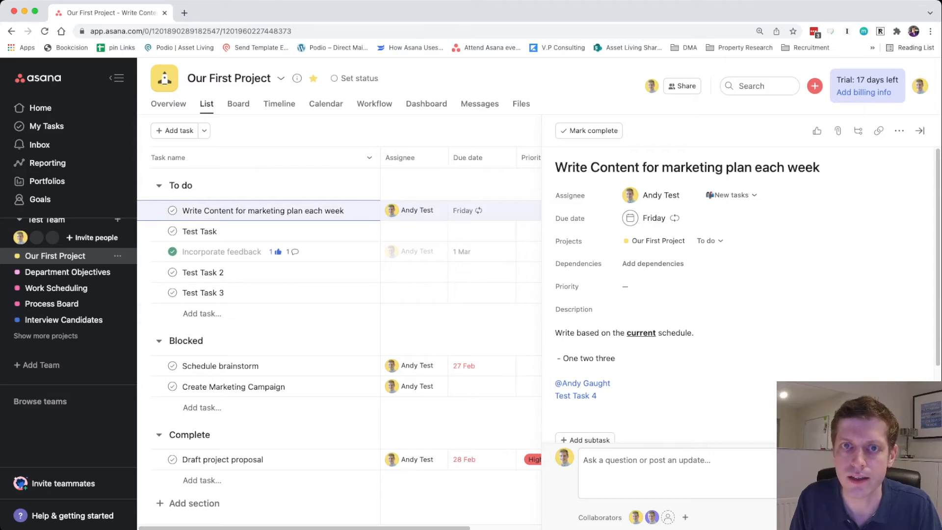
scroll(741, 294, down, 3)
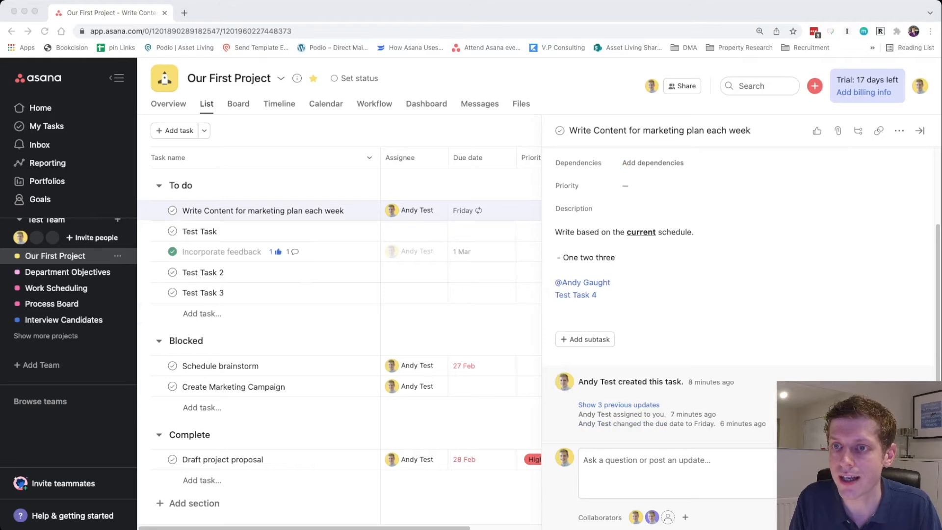
key(super+Tab)
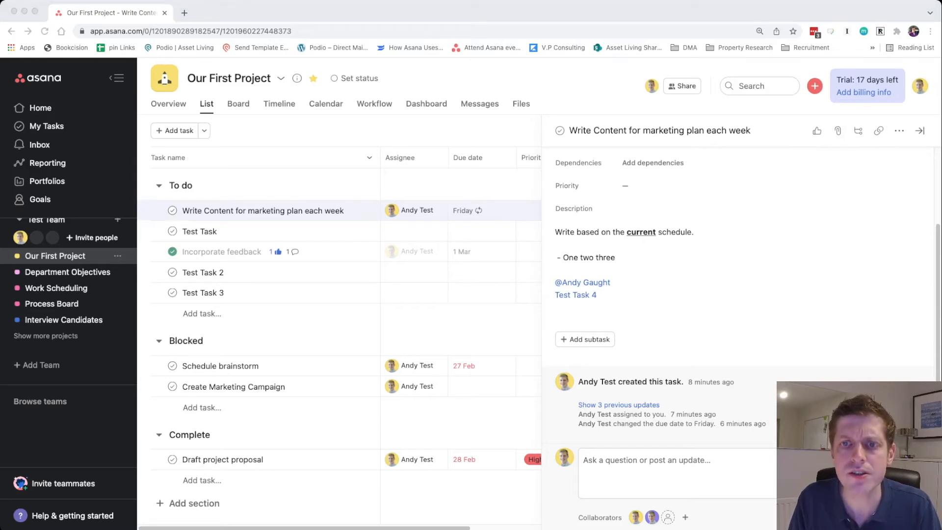
click(734, 272)
click(599, 296)
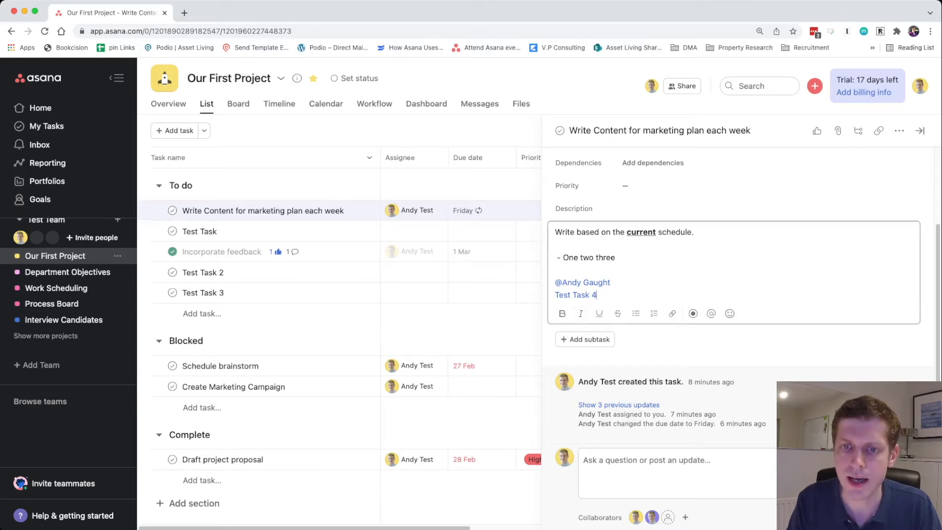
key(Tab+p)
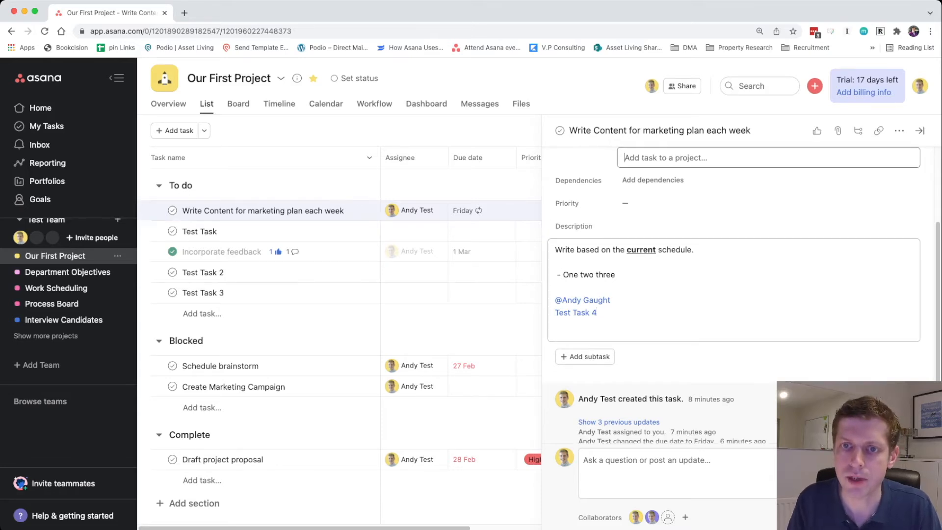
key(Escape)
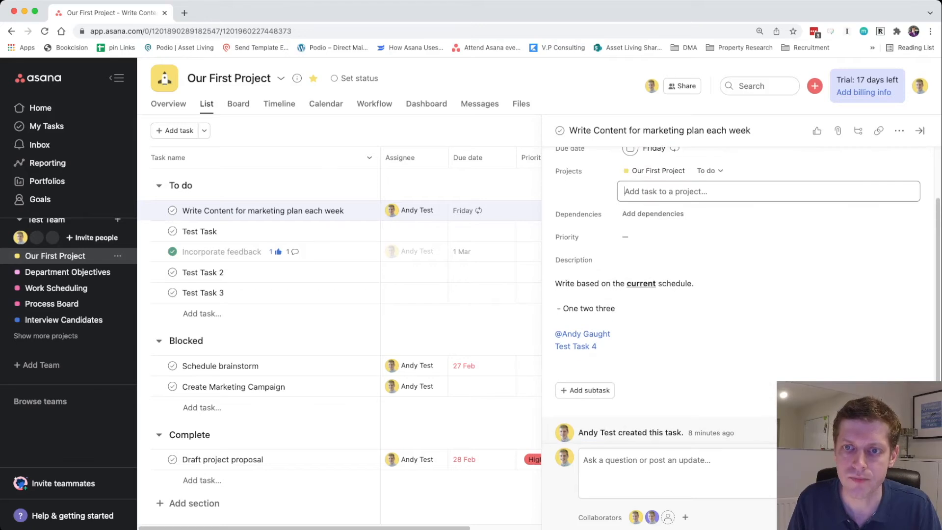
scroll(740, 290, up, 2)
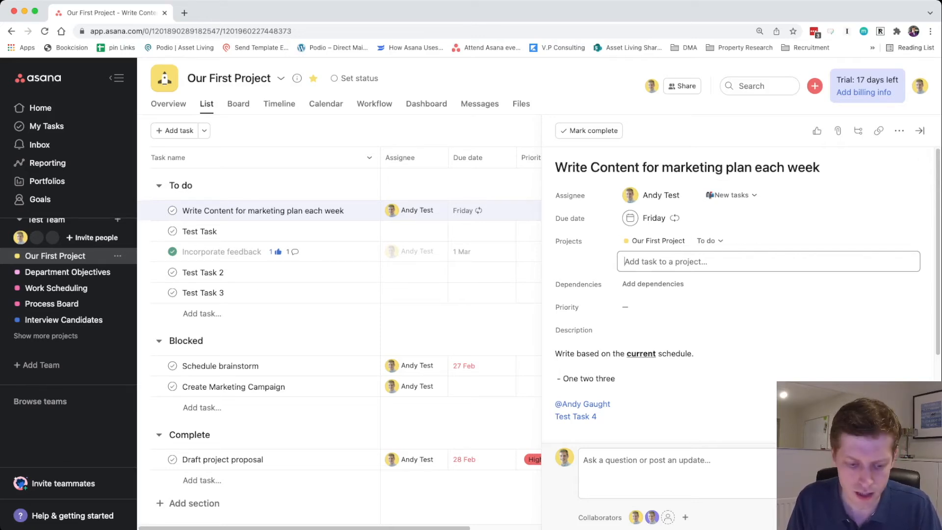
Add the Goal tag to the marketing plan task
key(Tab)
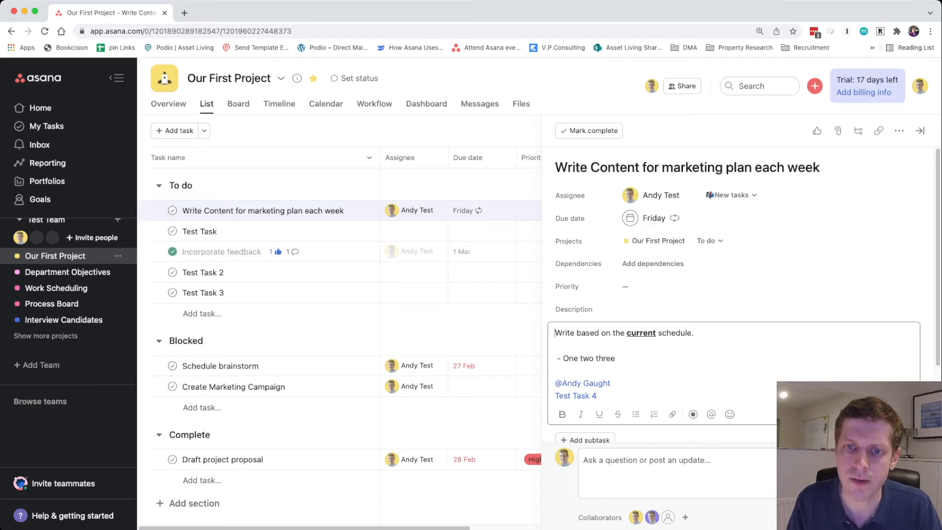
key(Tab+t)
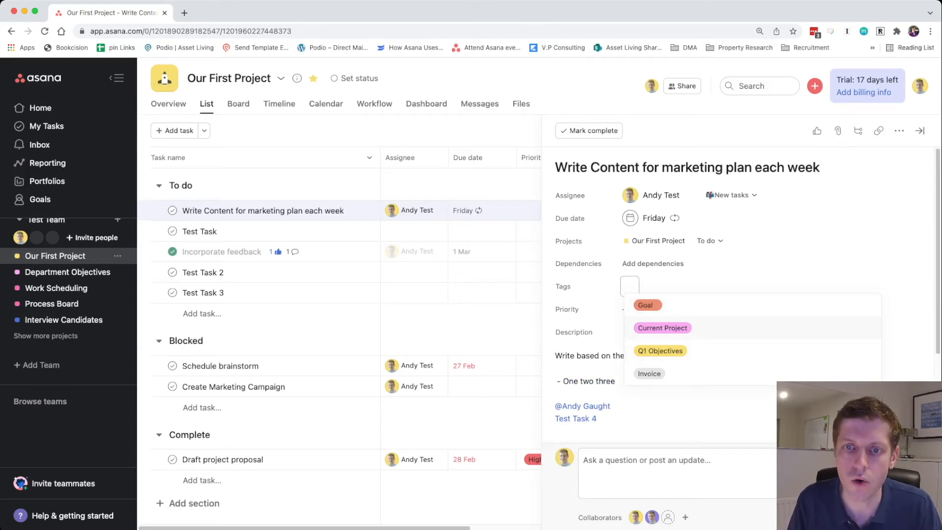
key(Return)
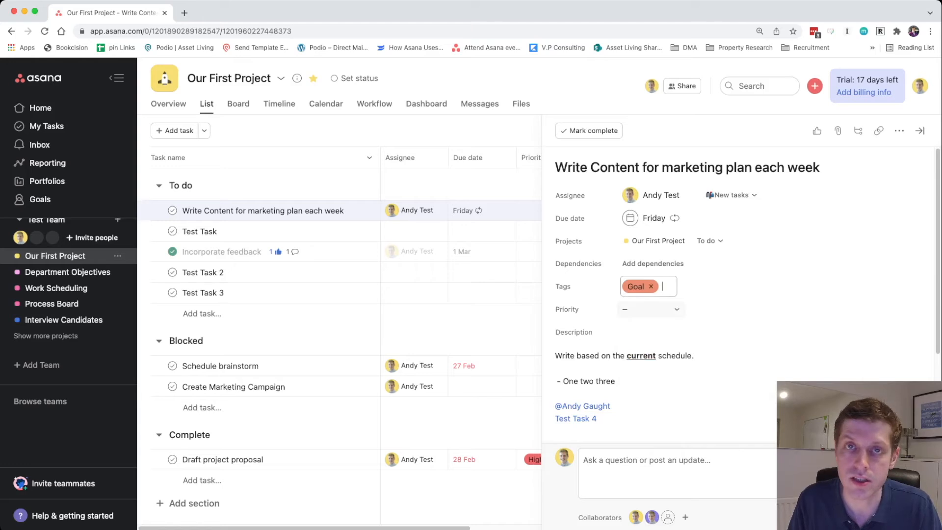
Add the subtasks "Action 1", "Action Two" and "Action Three" to the marketing plan task, placing "Action Three" between the other two
scroll(686, 294, down, 1)
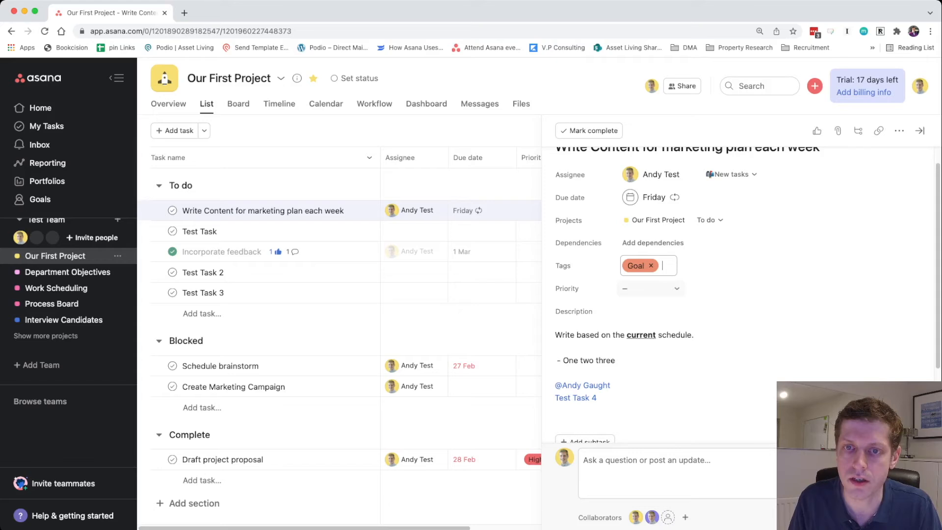
scroll(653, 289, down, 1)
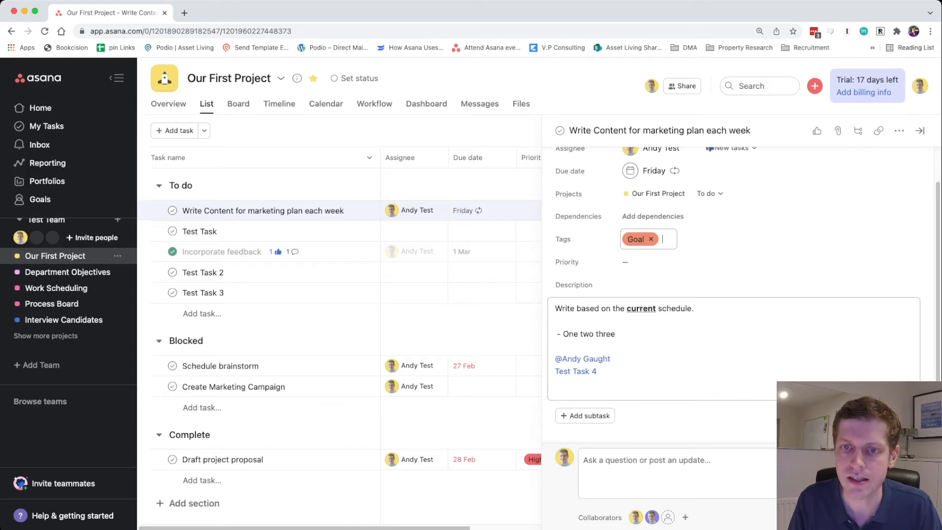
key(Tab)
key(s)
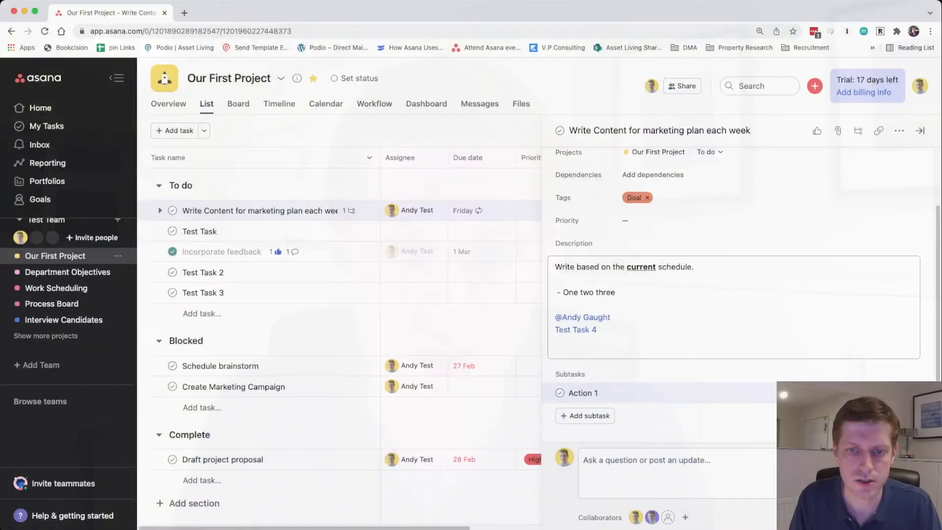
key(Return)
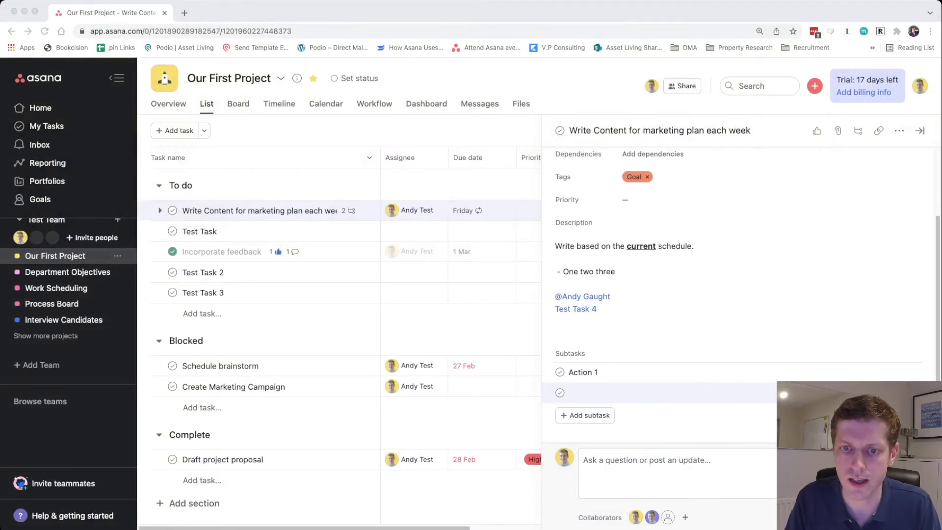
text(Action Two)
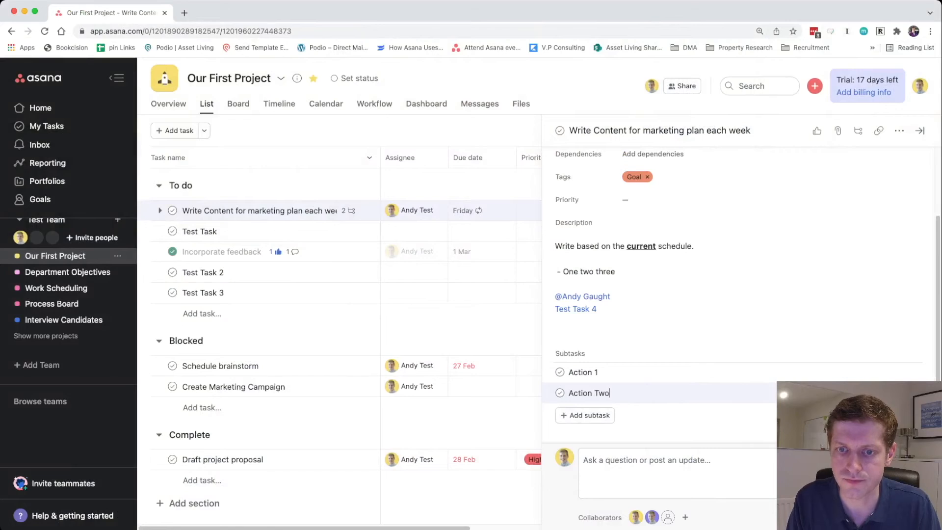
key(Return)
text(Action Three)
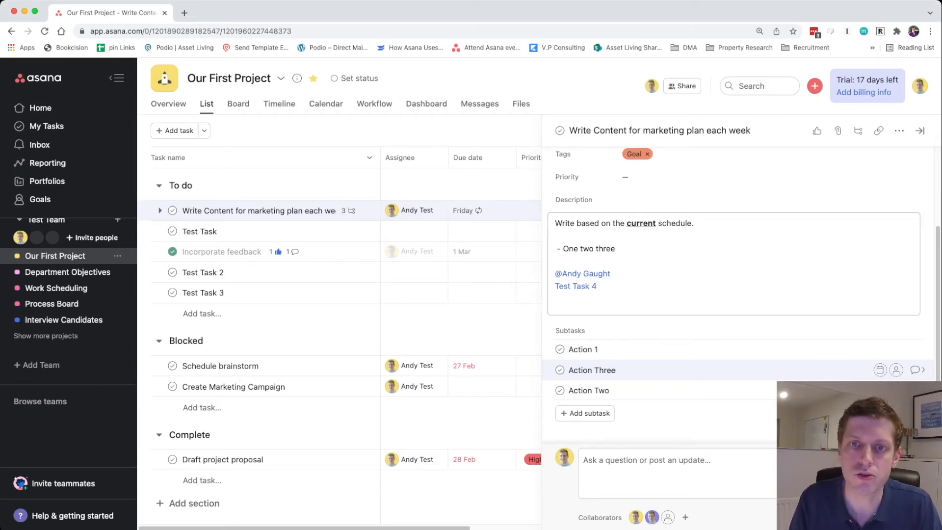
Like the marketing plan task
scroll(734, 265, up, 3)
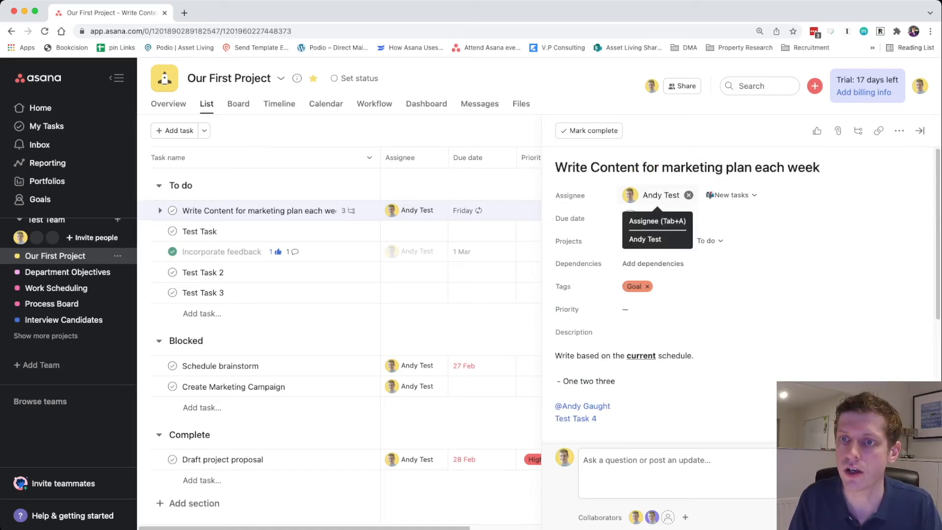
click(817, 130)
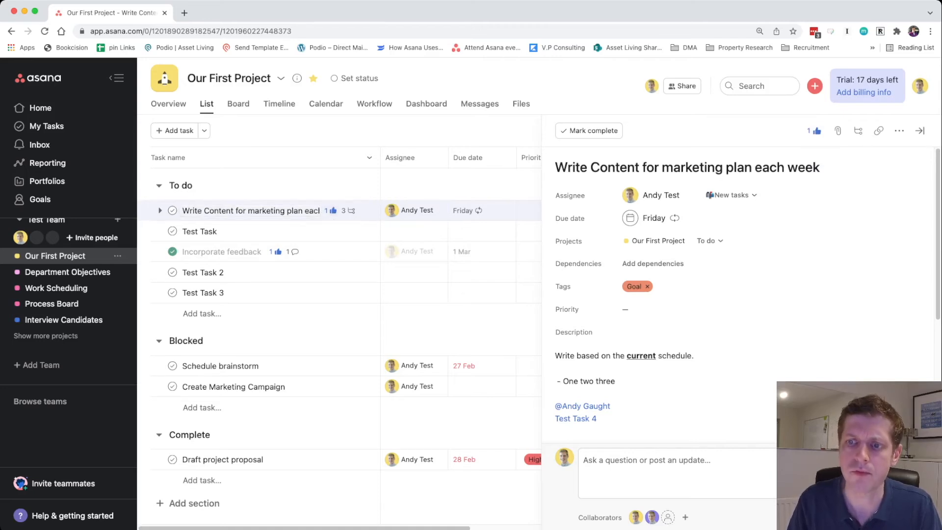
scroll(735, 295, down, 5)
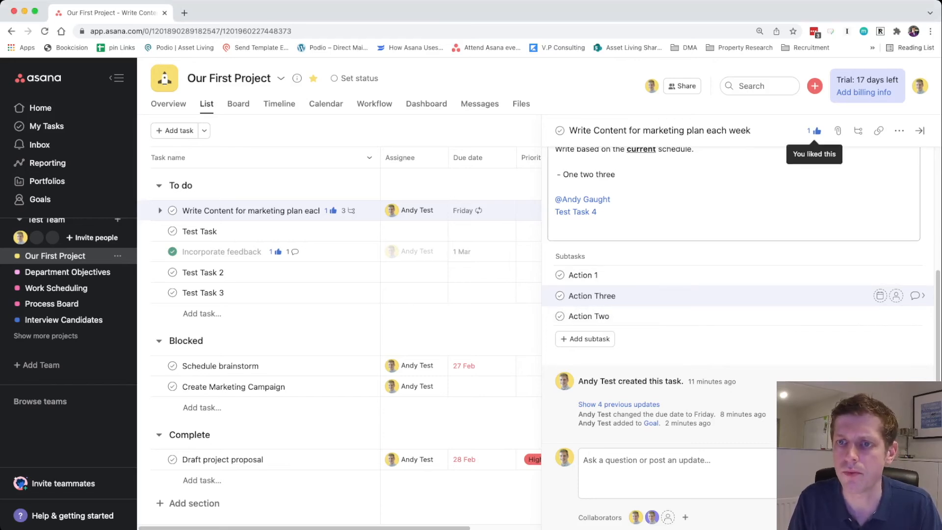
scroll(687, 218, up, 5)
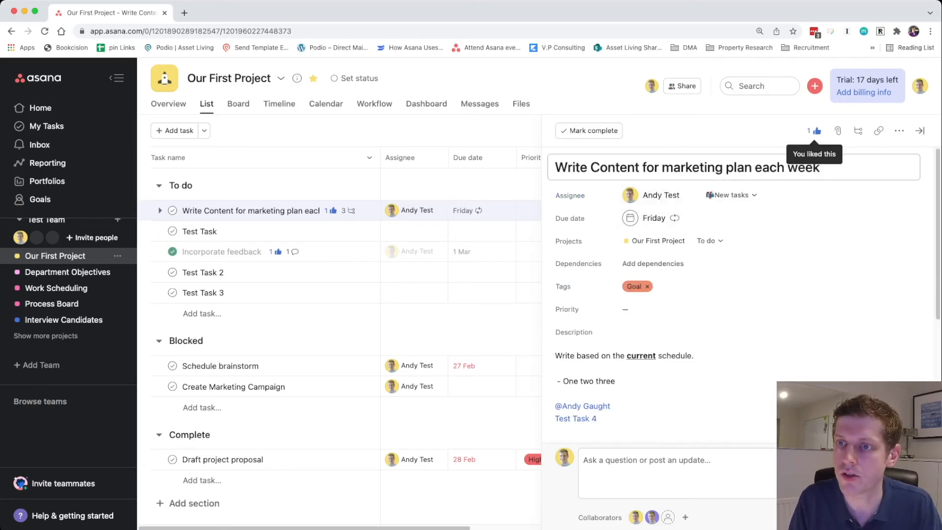
Duplicate the weekly marketing plan task as "Write Content for marketing plan for April", leaving attachments out of the copy
click(899, 131)
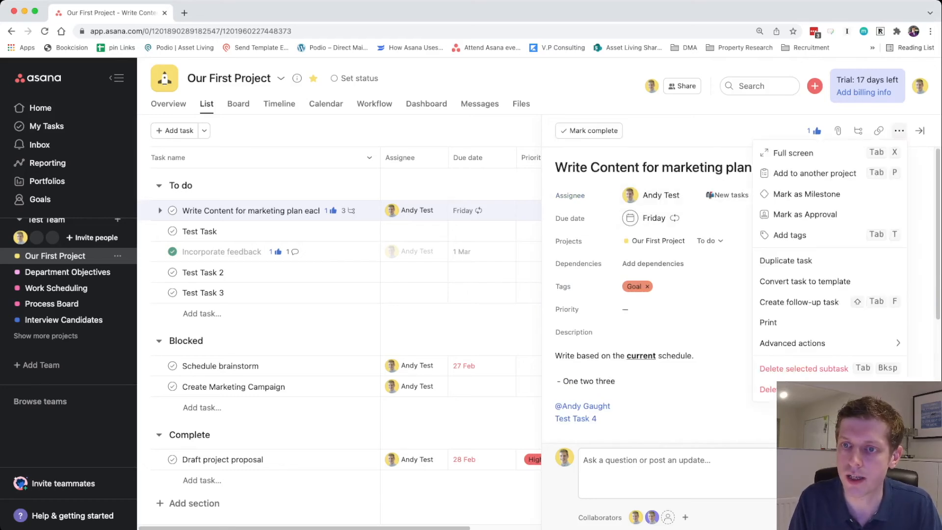
click(785, 261)
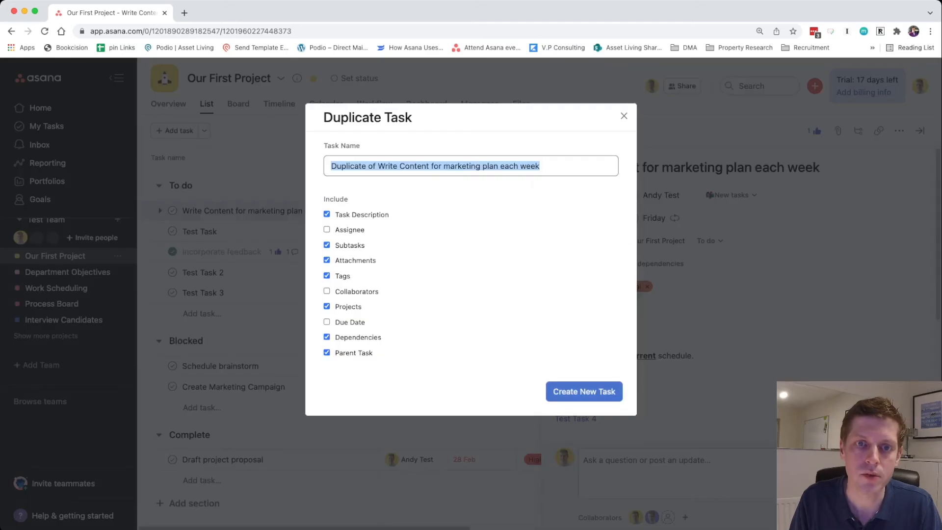
click(377, 165)
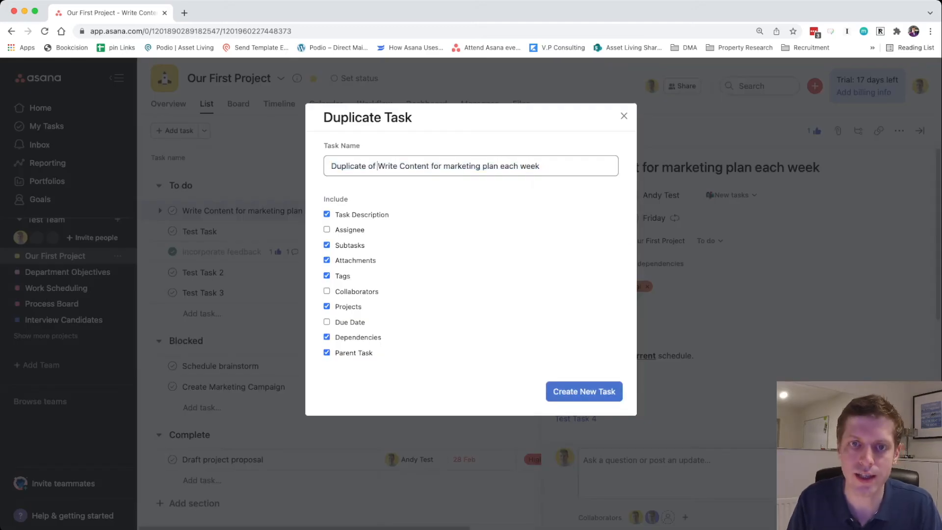
key(super+BackSpace)
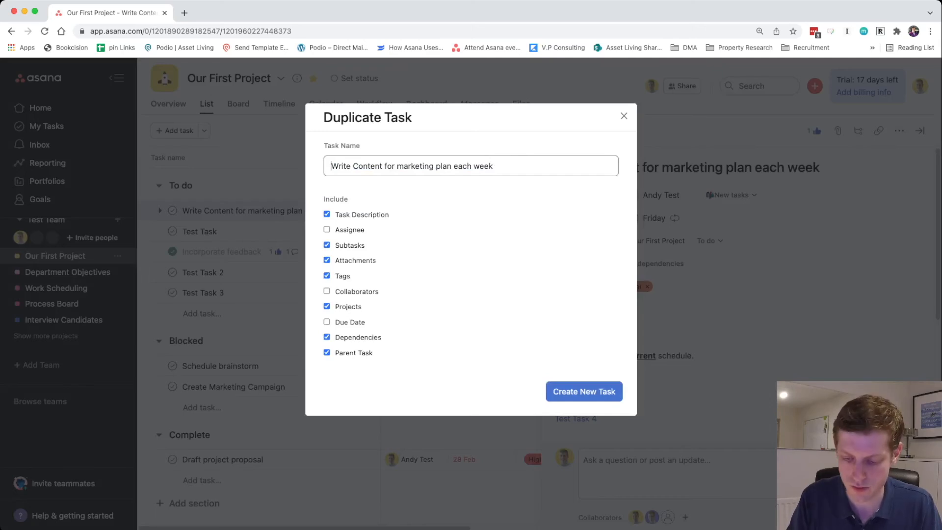
key(super+Right)
key(alt+shift+Left)
key(alt+shift+Left)
text(for)
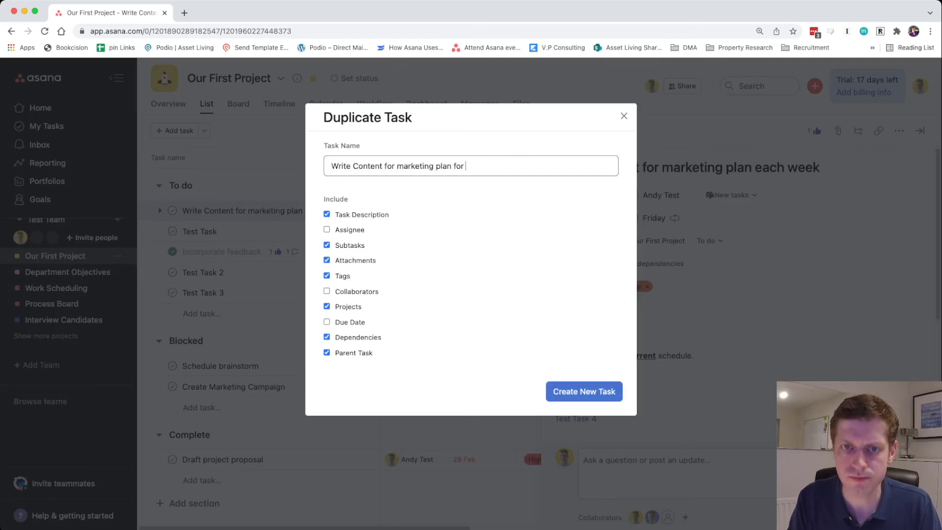
text( April)
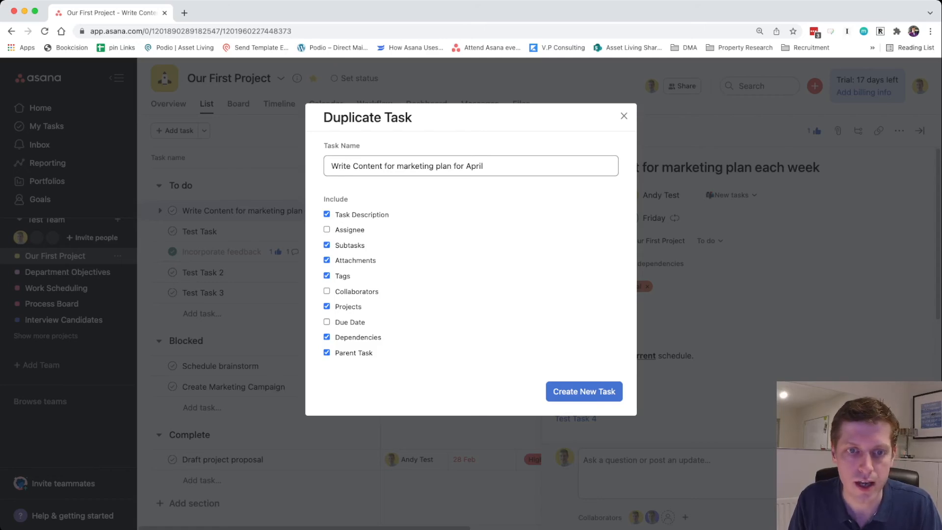
click(327, 260)
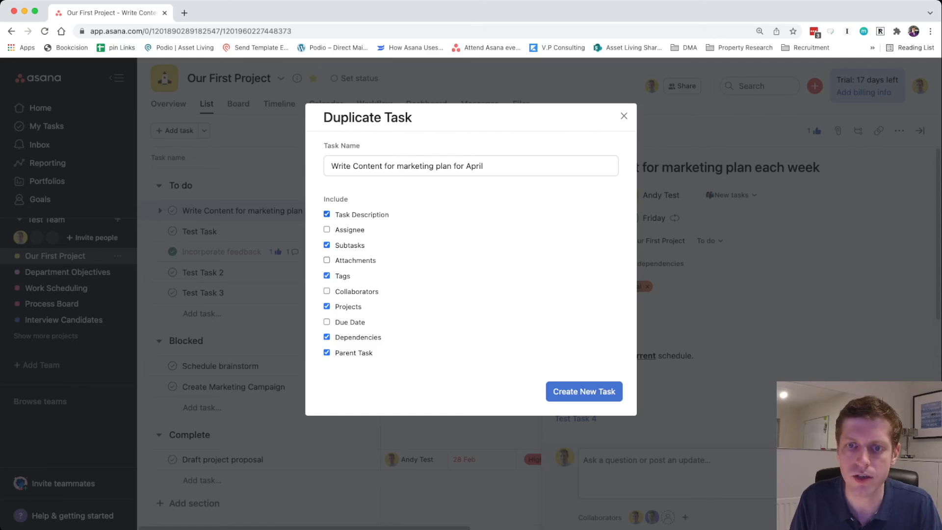
click(584, 392)
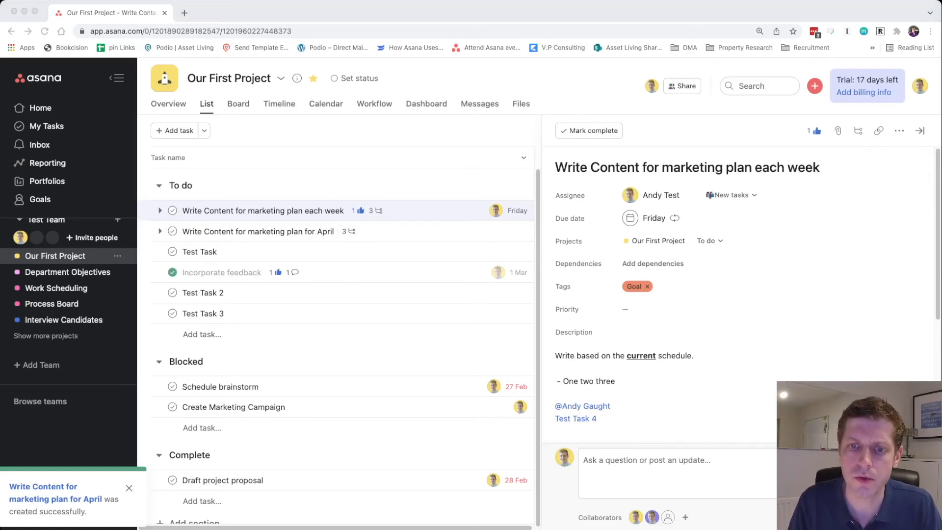
click(900, 131)
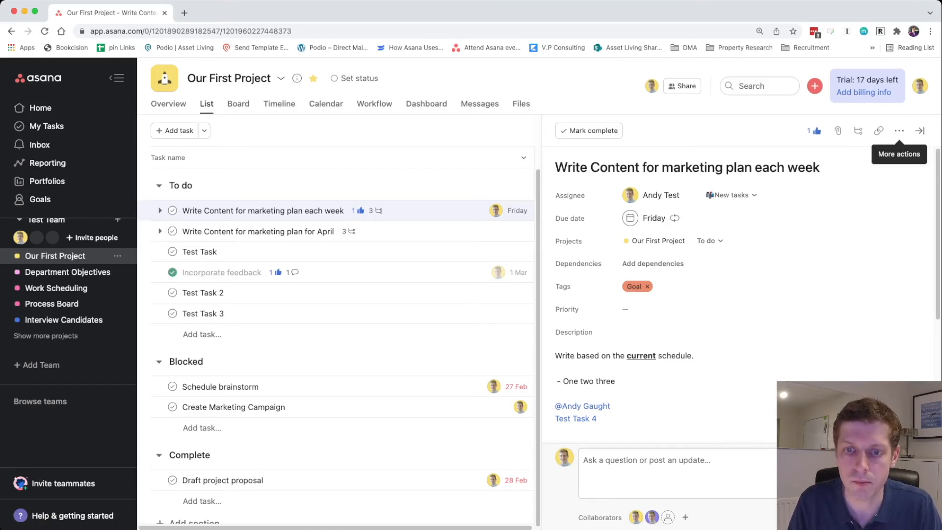
Write the comment "hi, thanks. for the update" on the weekly marketing plan task, ending with a mention of the guest user and a full stop
click(646, 482)
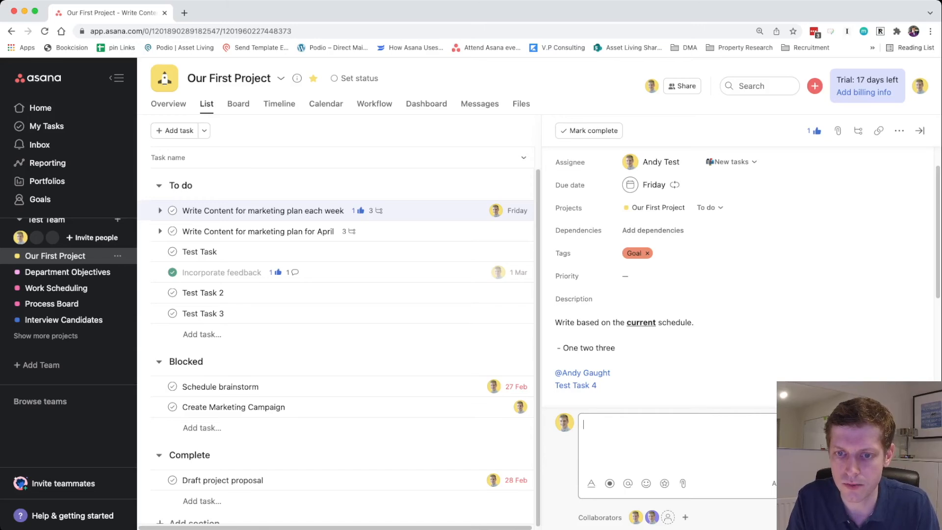
text(hi, thanks. forthe update)
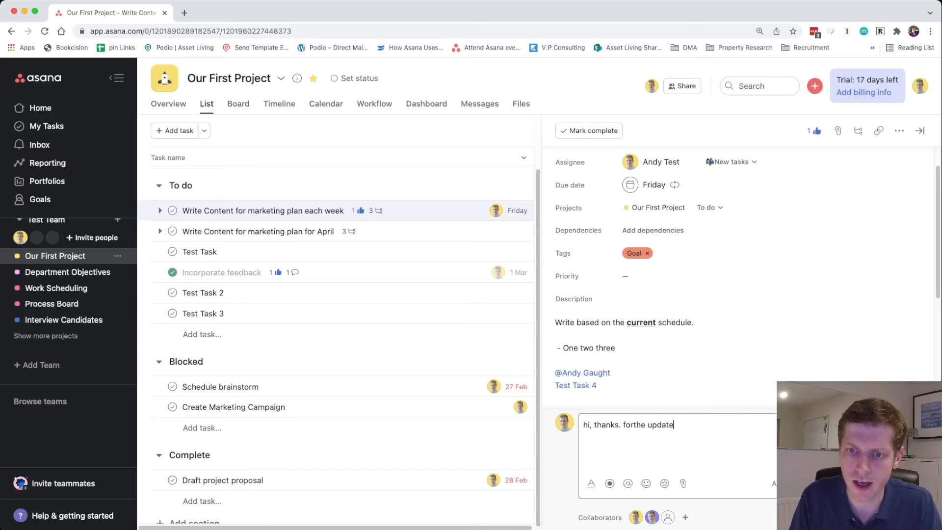
text( @Andy)
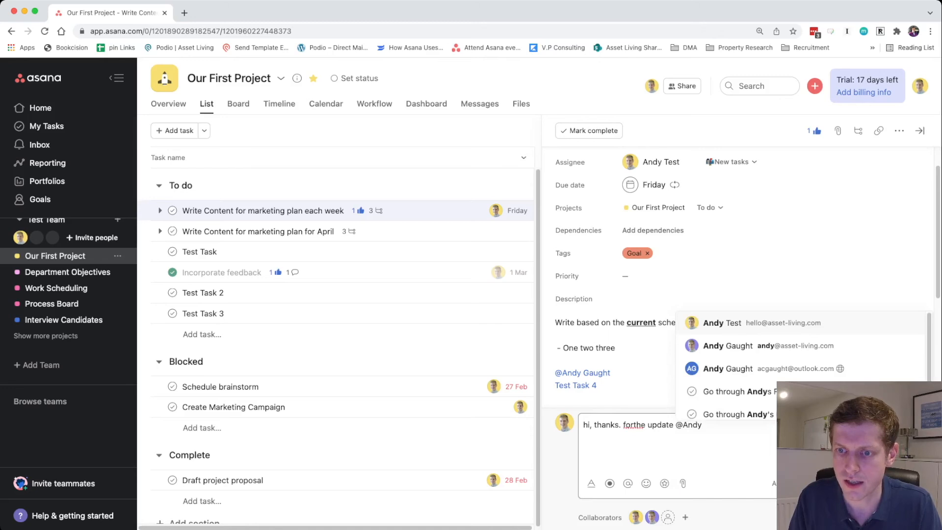
key(Return)
text(.)
click(633, 425)
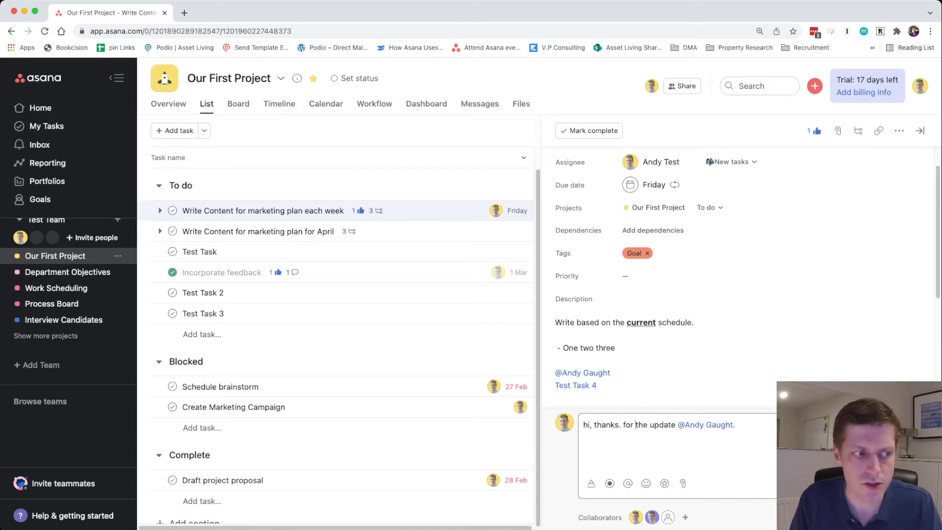
click(736, 424)
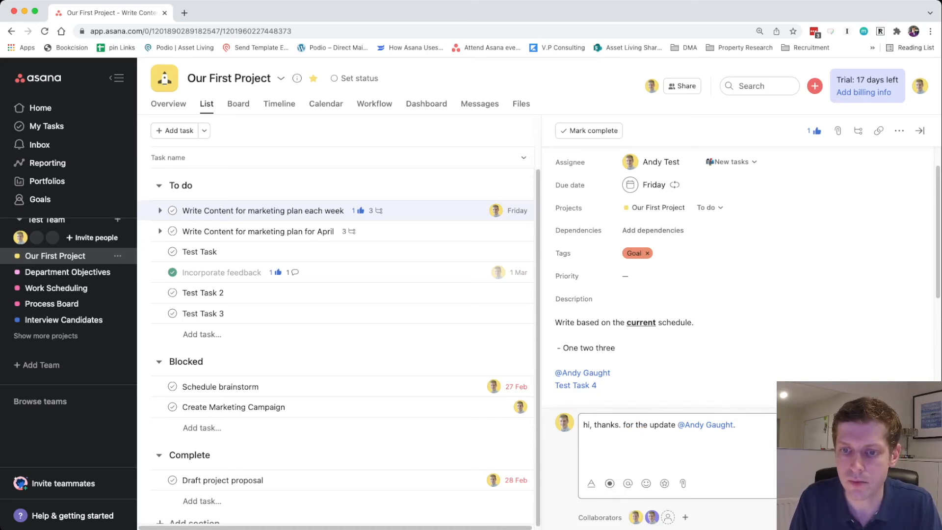
click(646, 483)
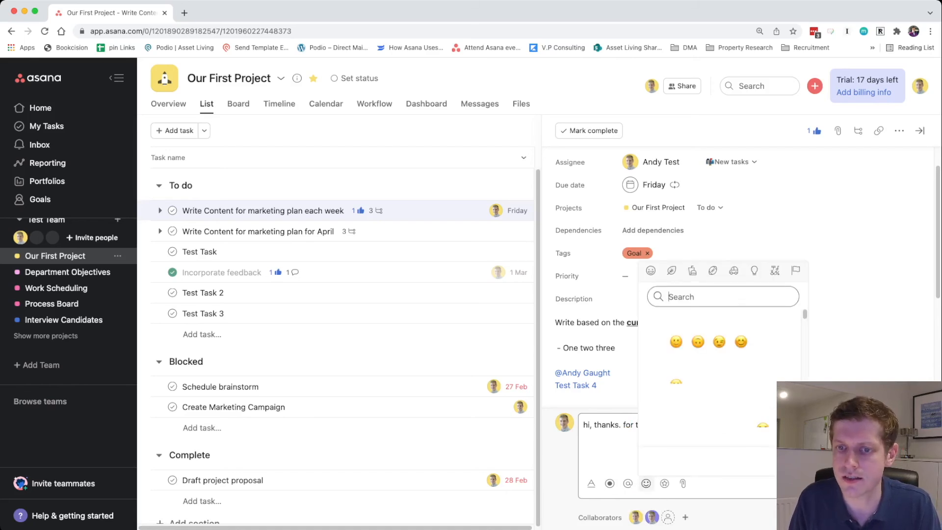
click(719, 363)
click(735, 425)
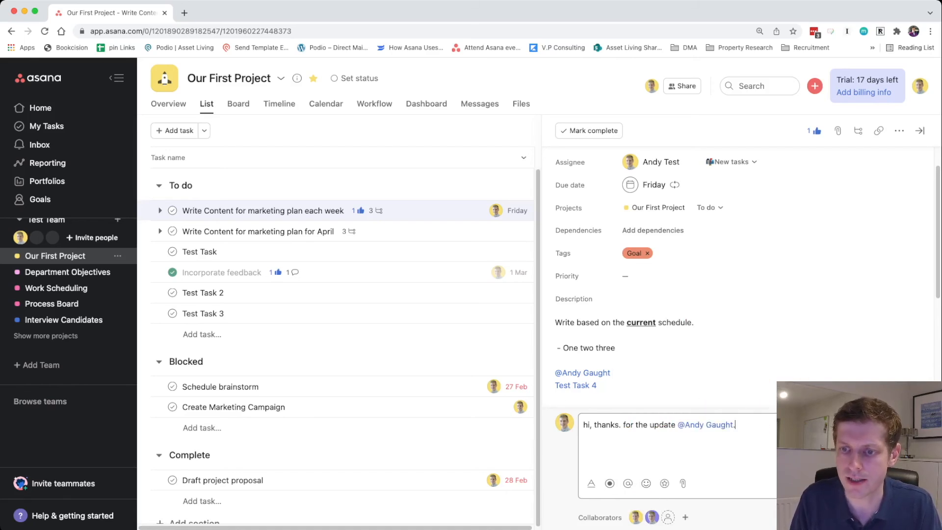
Post the drafted comment to the weekly marketing plan task
key(super+Return)
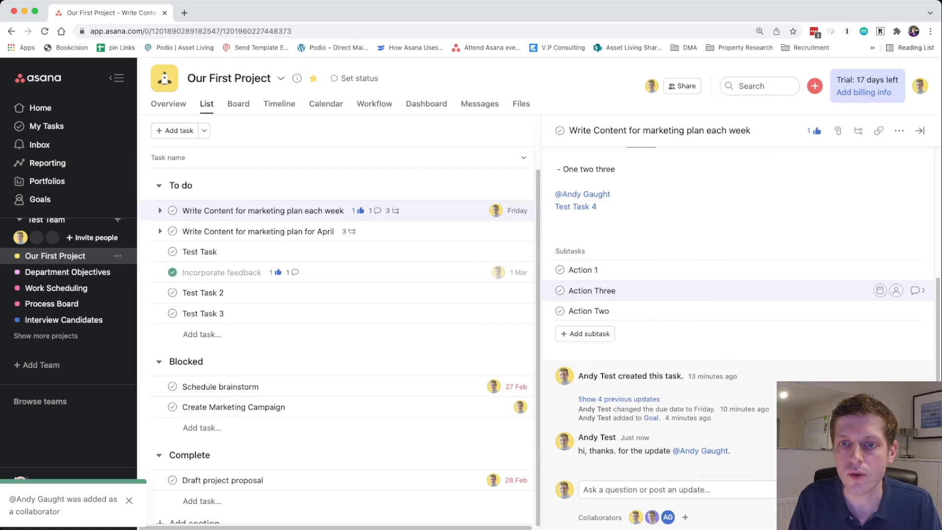
scroll(736, 294, up, 5)
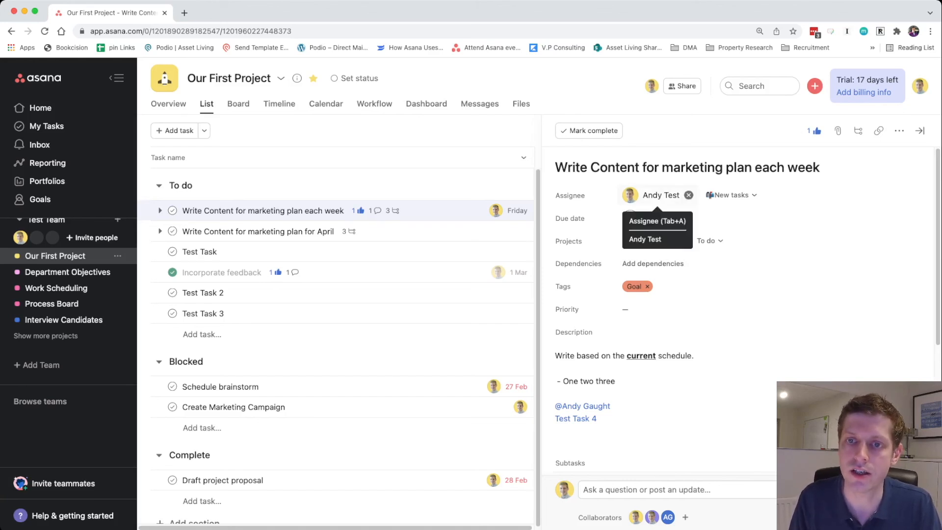
Reassign the weekly marketing plan task to the teammate with the purple avatar, listed second among the suggested assignees
click(660, 195)
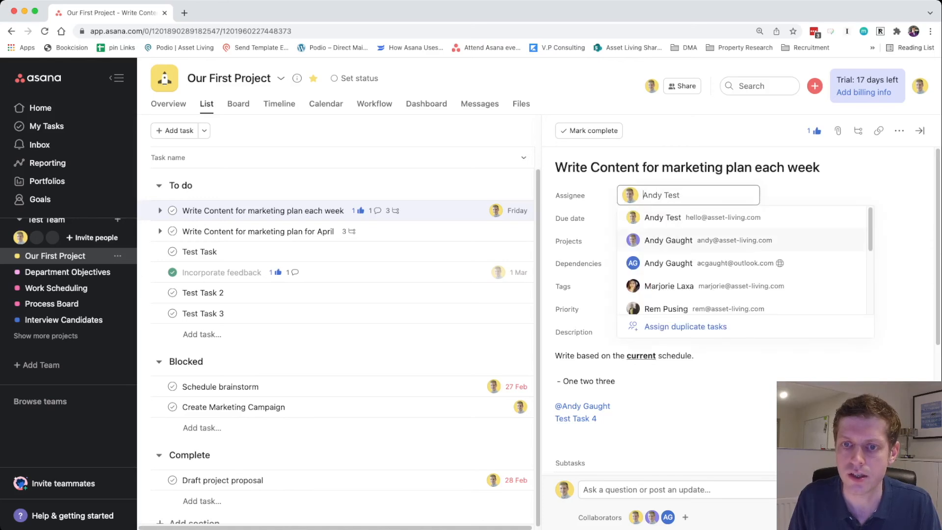
click(668, 240)
Begin a new comment on the weekly marketing plan task with a mention of its new assignee
scroll(736, 290, down, 5)
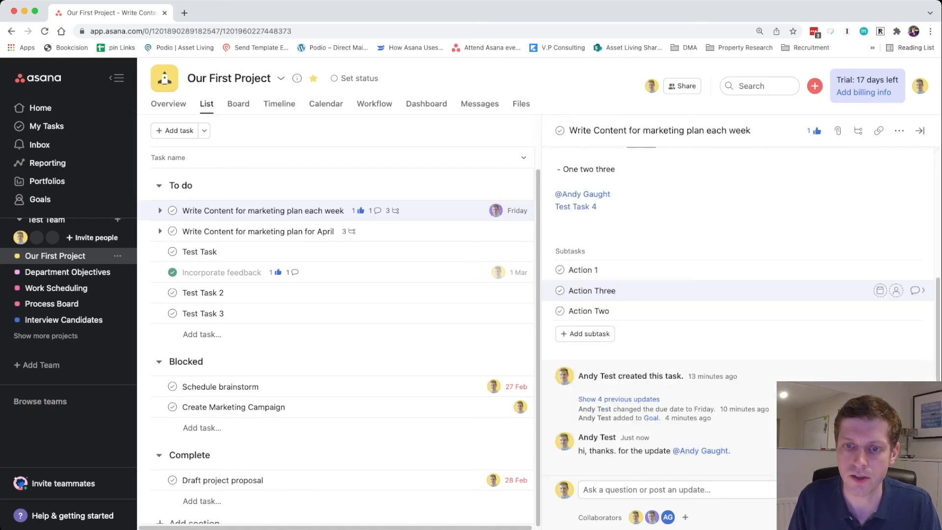
click(647, 490)
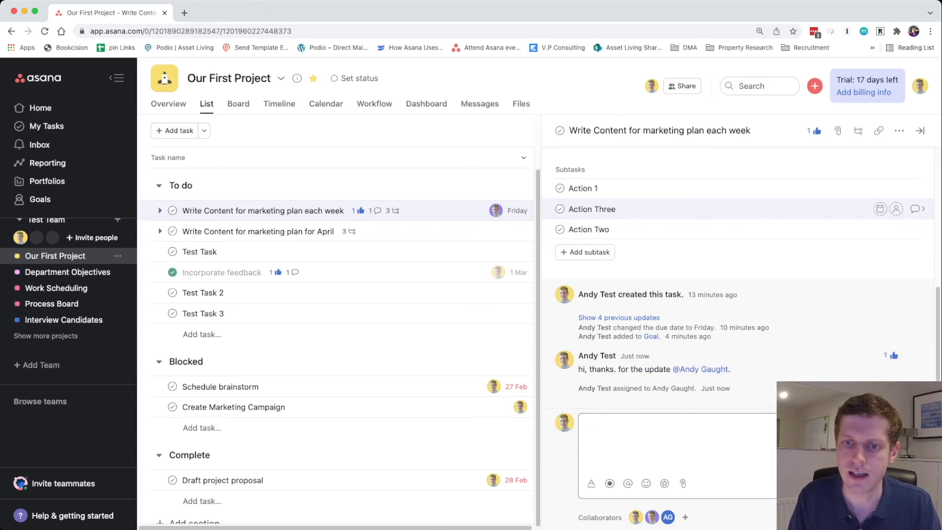
text(@Andy)
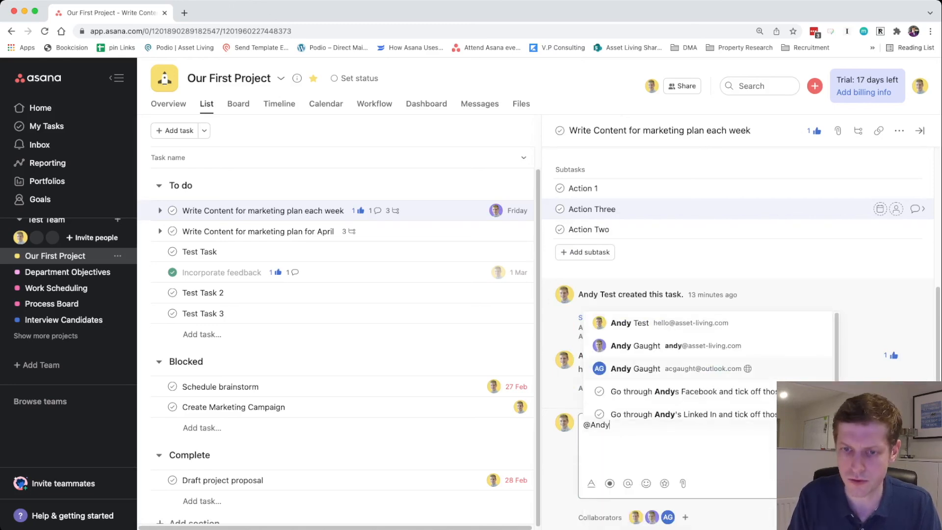
key(Return)
key(BackSpace)
text(@)
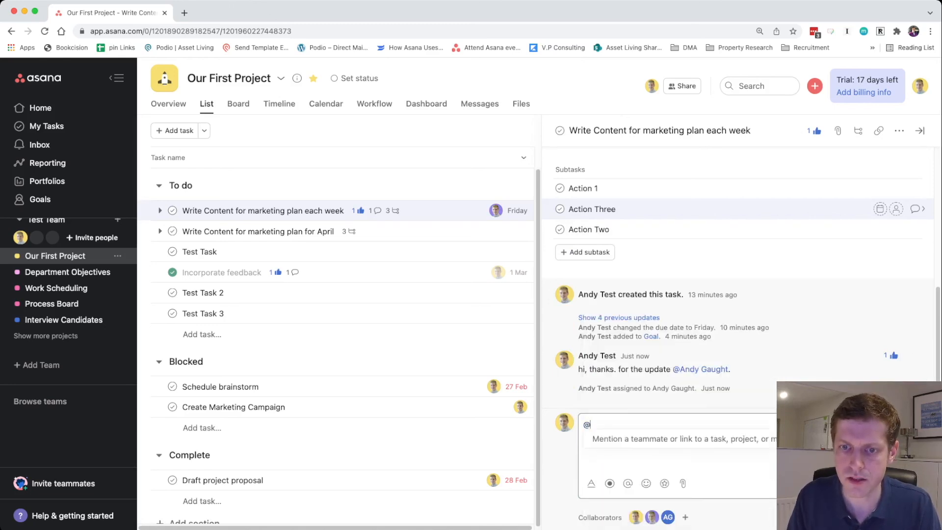
text(Anid)
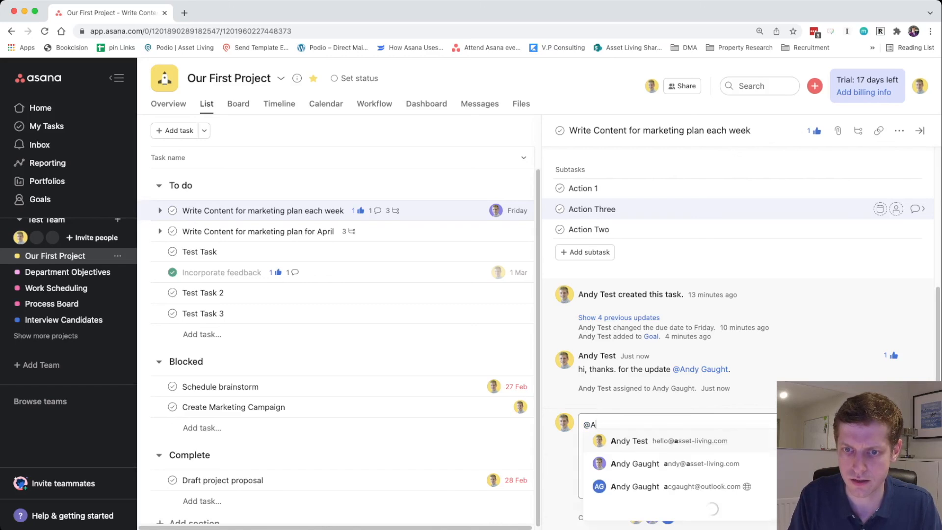
key(BackSpace)
key(BackSpace)
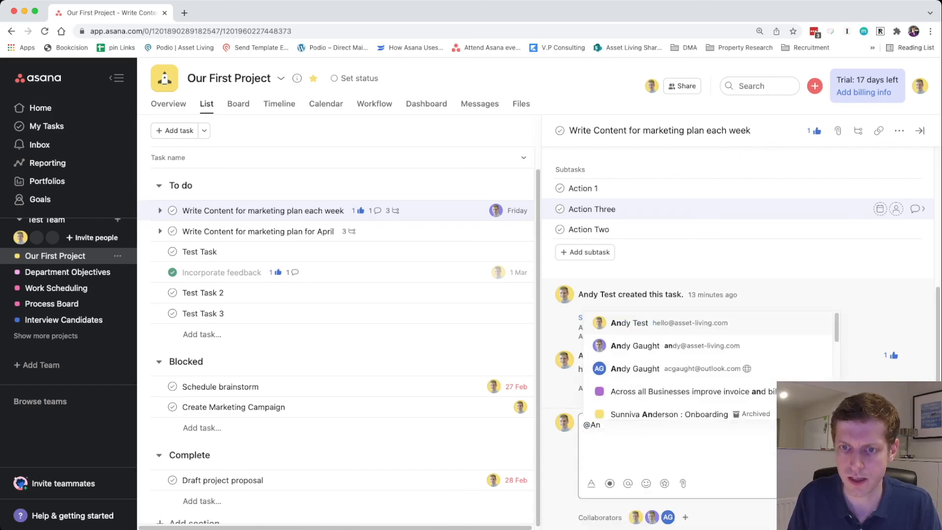
key(Return)
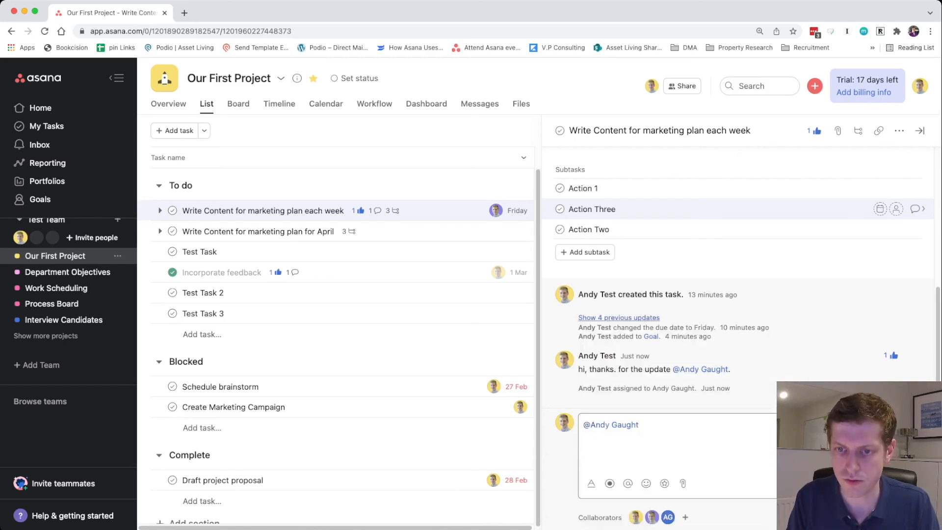
Add "please review content" after the mention and post the comment
text(please review content)
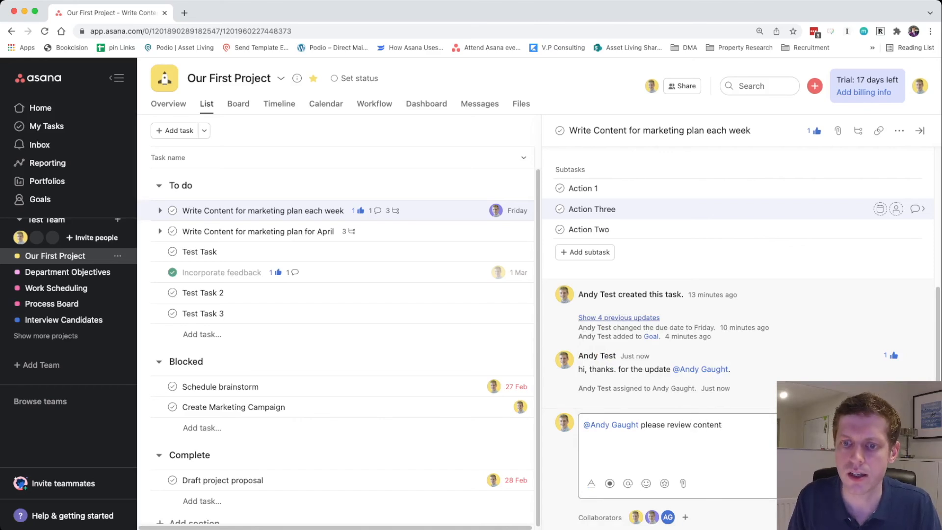
key(super+Return)
scroll(736, 301, down, 2)
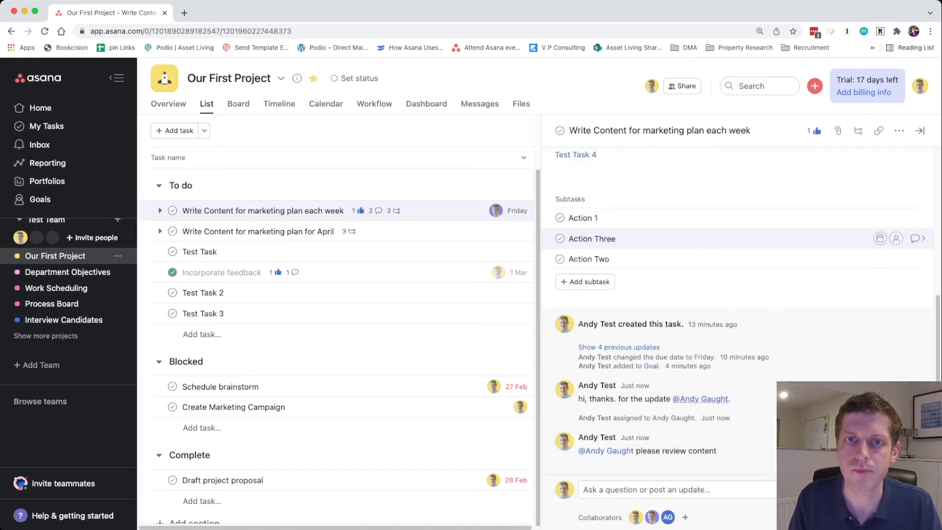
Review the weekly marketing plan task's fields and comments, and close its details
scroll(735, 302, up, 5)
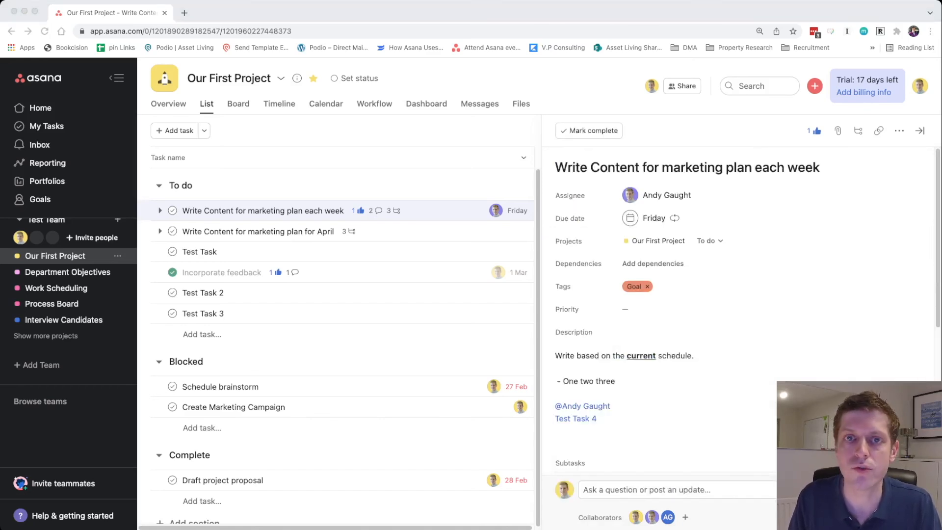
scroll(735, 239, down, 5)
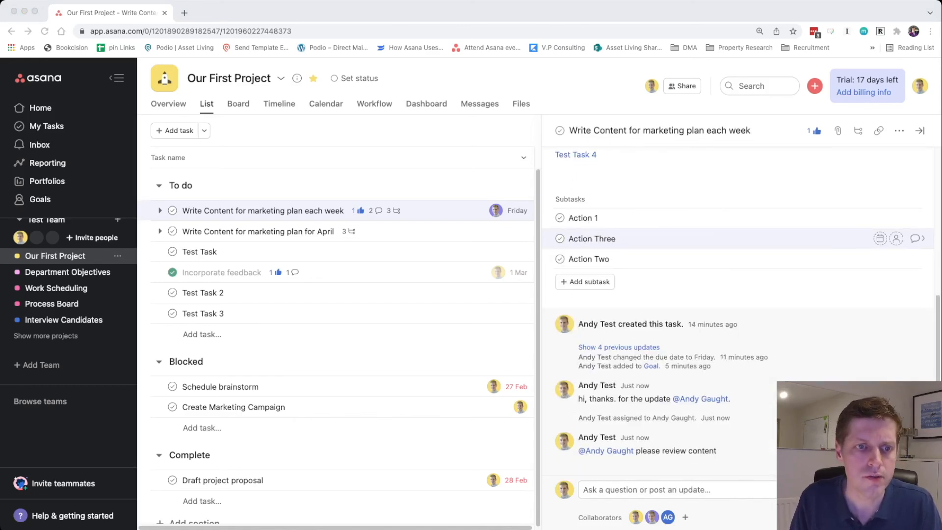
scroll(338, 343, down, 1)
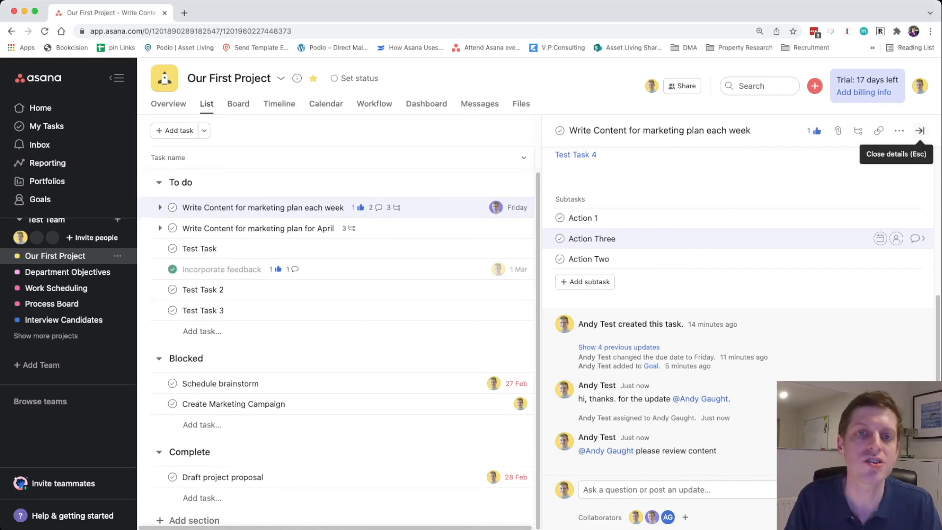
click(920, 131)
click(920, 130)
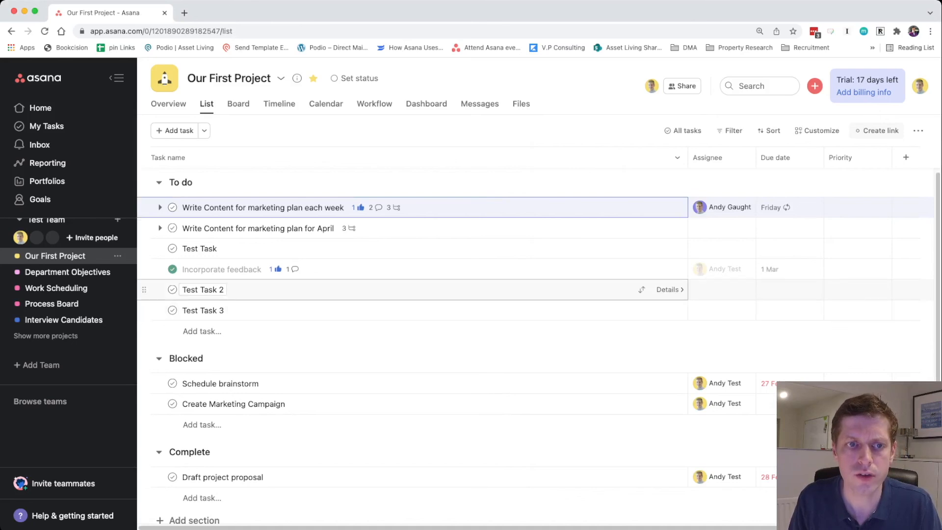
Select Test Task, Test Task 2 and Test Task 3 together and set their due date to 18/03/22
click(353, 249)
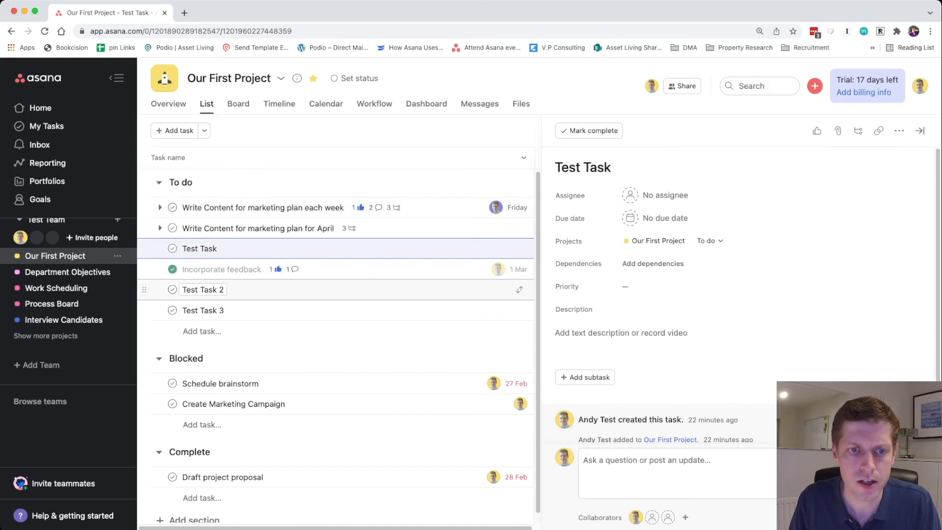
super+click(314, 289)
super+click(314, 310)
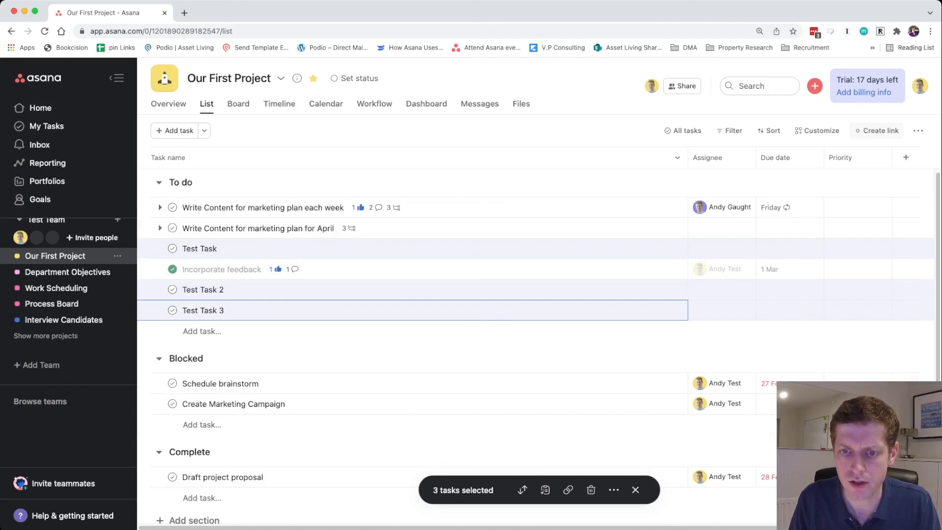
click(614, 489)
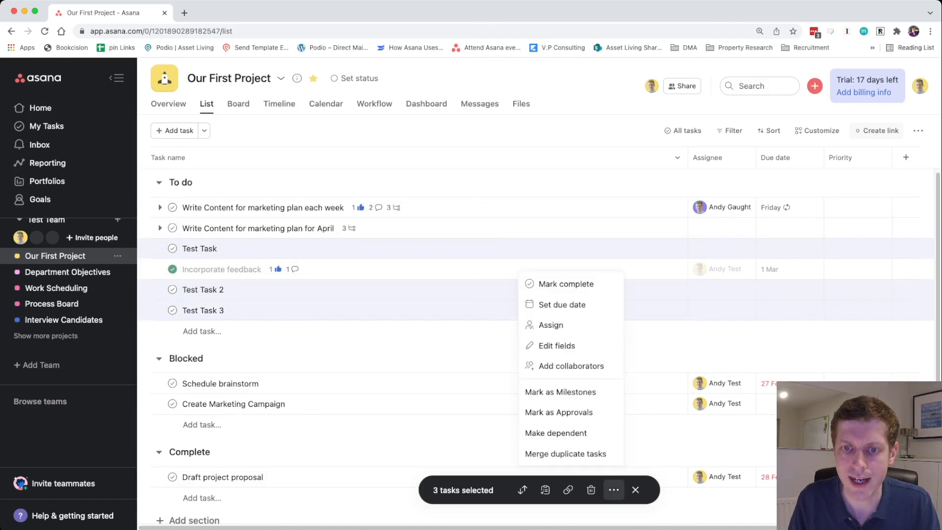
click(561, 304)
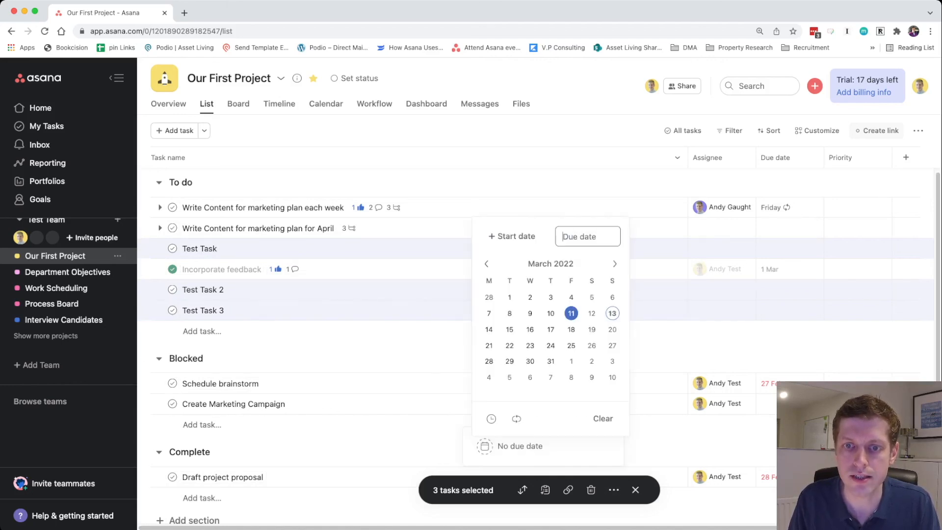
key(Return)
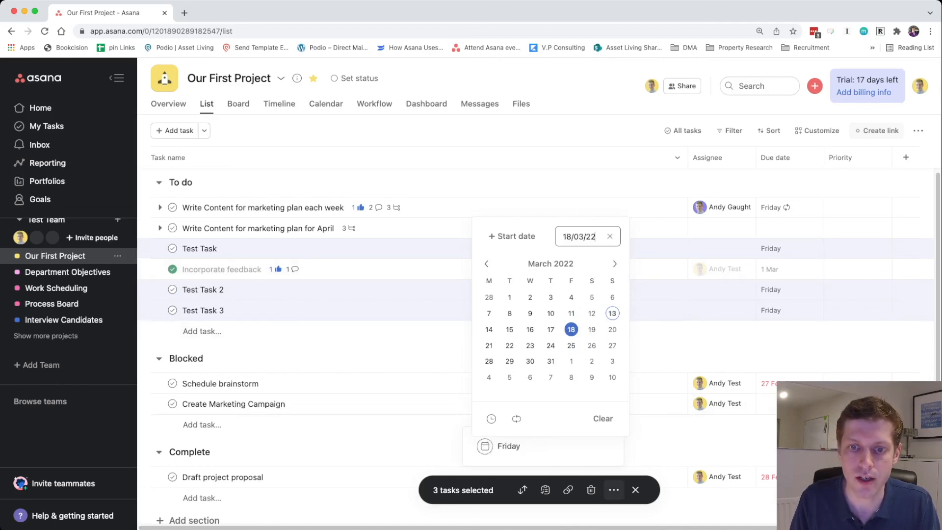
Assign the three selected test tasks to your own test account and clear the selection
click(613, 490)
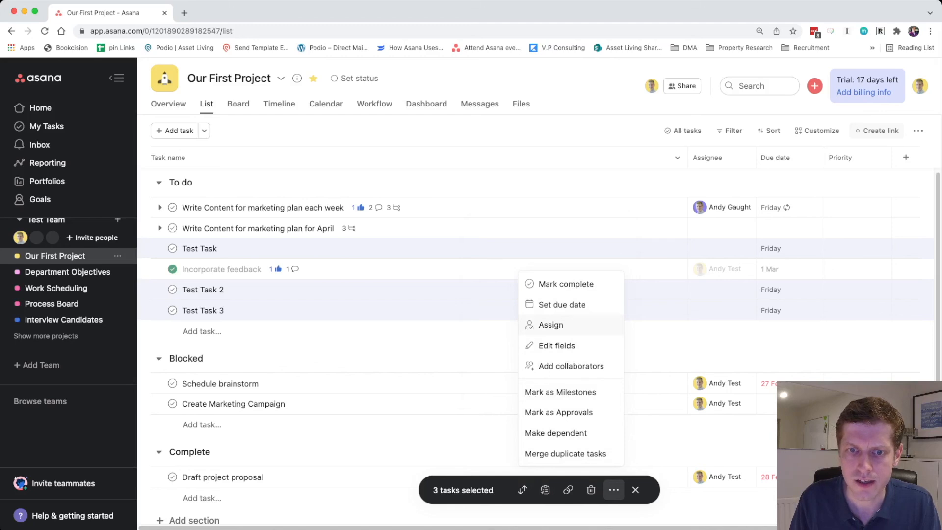
click(550, 324)
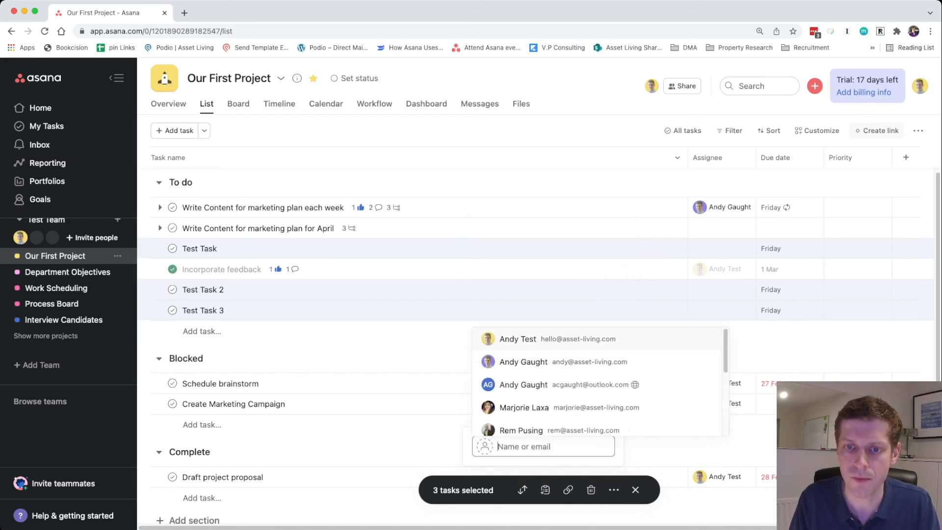
key(Return)
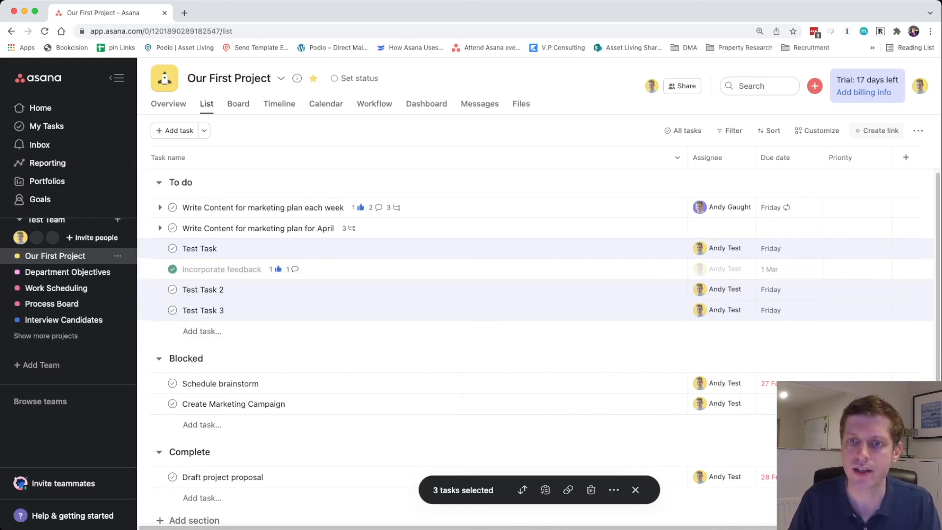
key(Escape)
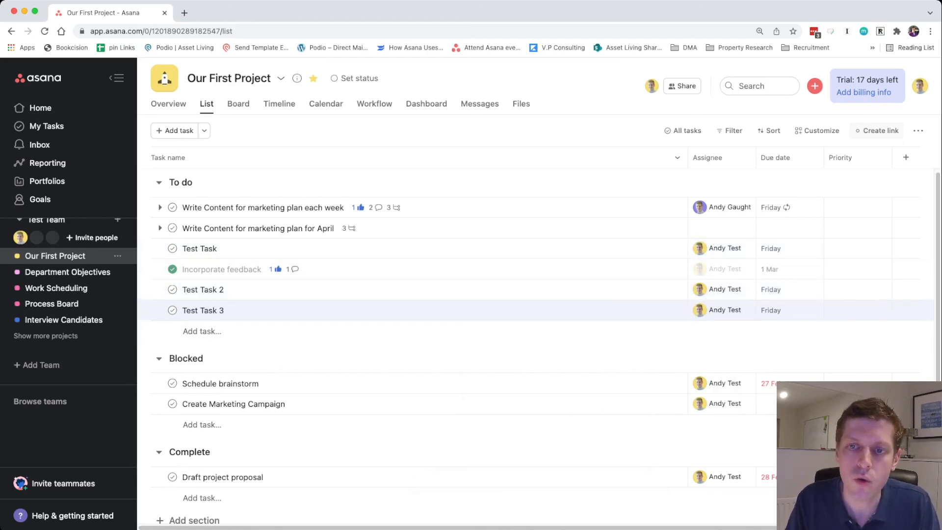